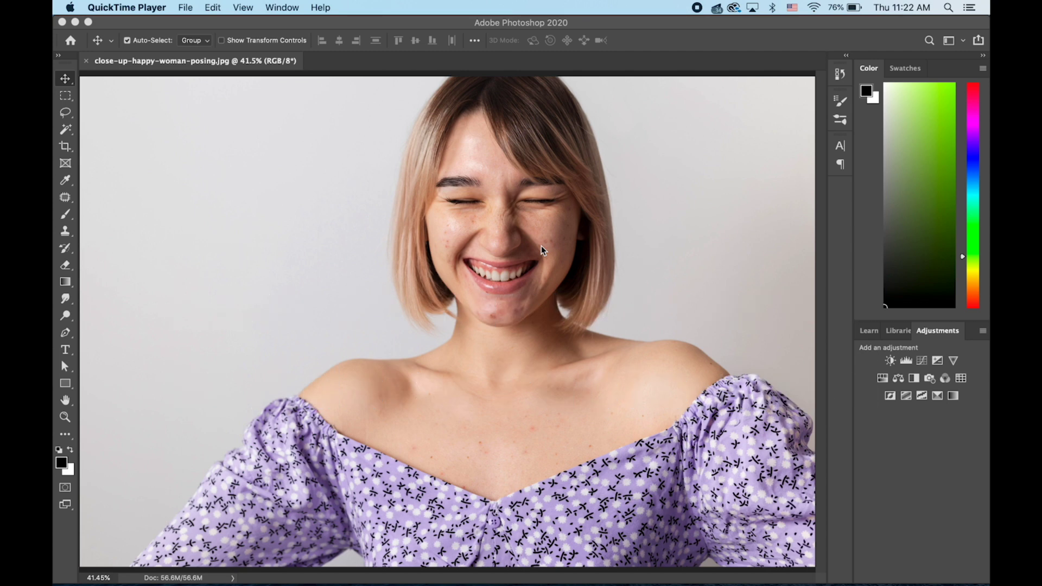
Step: Zoom the portrait to 200% and centre the acne-marked chin in view
{"action": "key", "text": "super+plus"}
{"action": "key", "text": "super+plus"}
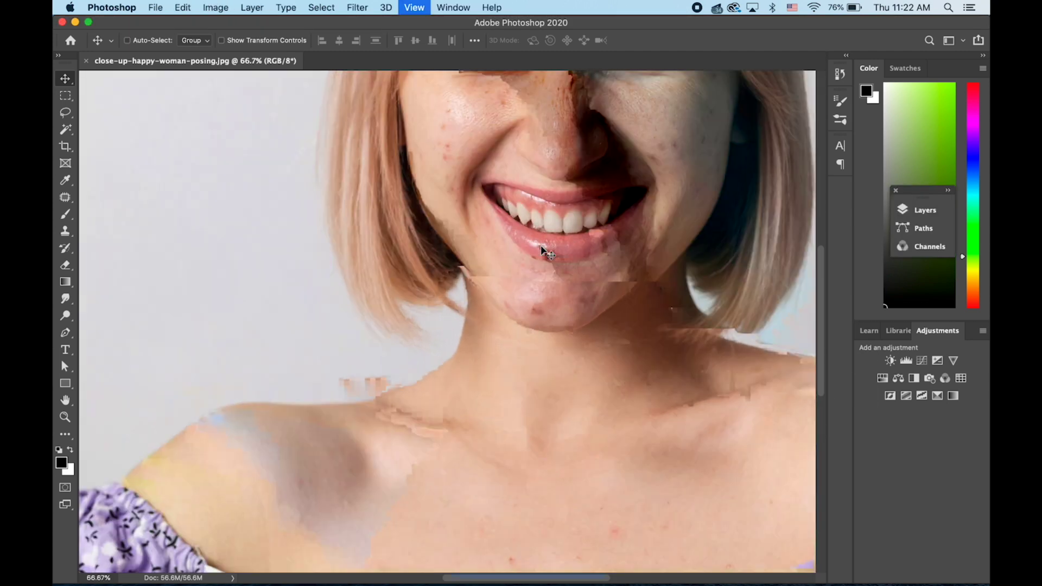
{"action": "key", "text": "super+plus"}
{"action": "key", "text": "super+plus"}
{"action": "left_click_drag", "start_coordinate": [651, 285], "coordinate": [498, 314]}
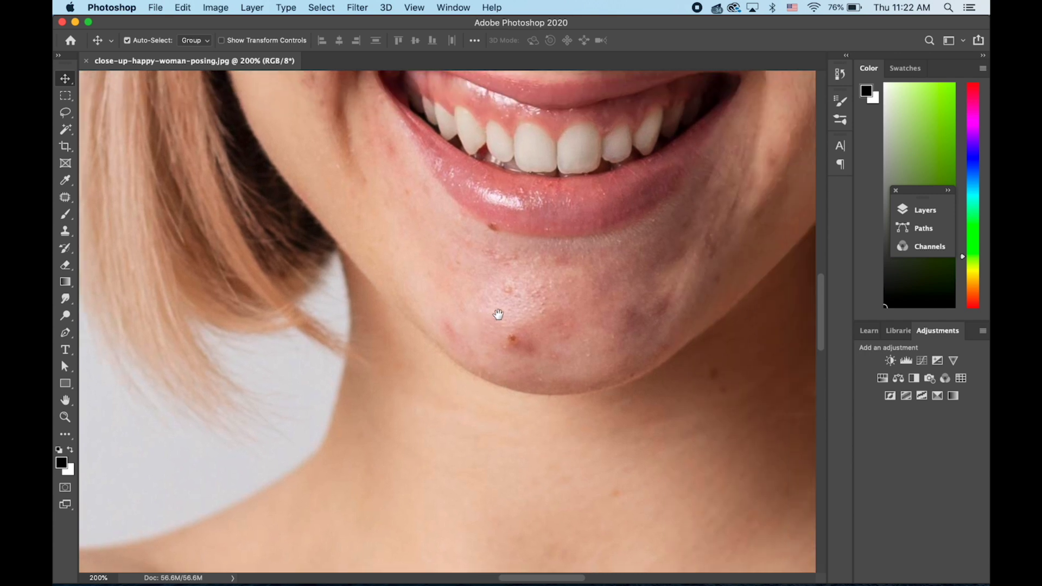
Step: Patch the first chin blemish with nearby clean skin using the Patch tool
{"action": "left_click", "coordinate": [66, 197]}
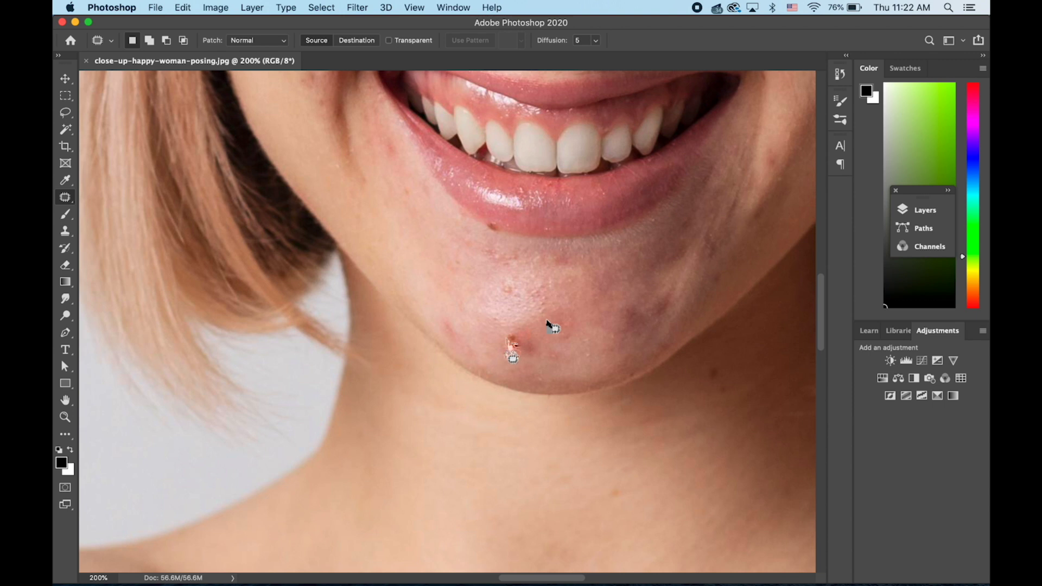
{"action": "left_click_drag", "start_coordinate": [508, 351], "coordinate": [487, 312]}
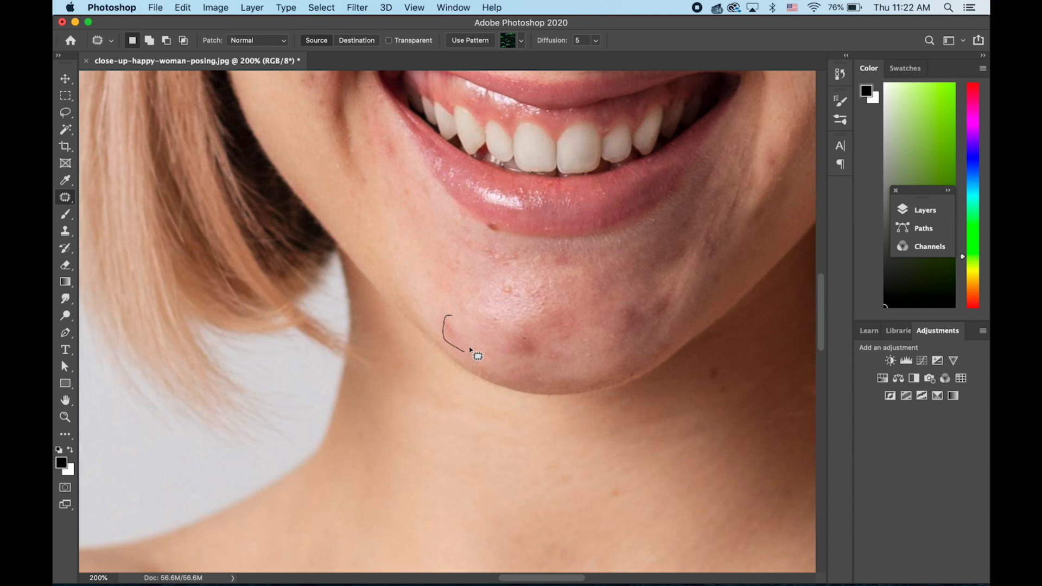
{"action": "key", "text": "ctrl+d"}
{"action": "mouse_move", "coordinate": [534, 325]}
{"action": "left_mouse_down"}
{"action": "mouse_move", "coordinate": [508, 328]}
{"action": "mouse_move", "coordinate": [562, 374]}
{"action": "left_mouse_up"}
{"action": "mouse_move", "coordinate": [543, 339]}
{"action": "left_mouse_down"}
{"action": "mouse_move", "coordinate": [519, 325]}
{"action": "mouse_move", "coordinate": [570, 289]}
{"action": "left_mouse_up"}
{"action": "key", "text": "ctrl+d"}
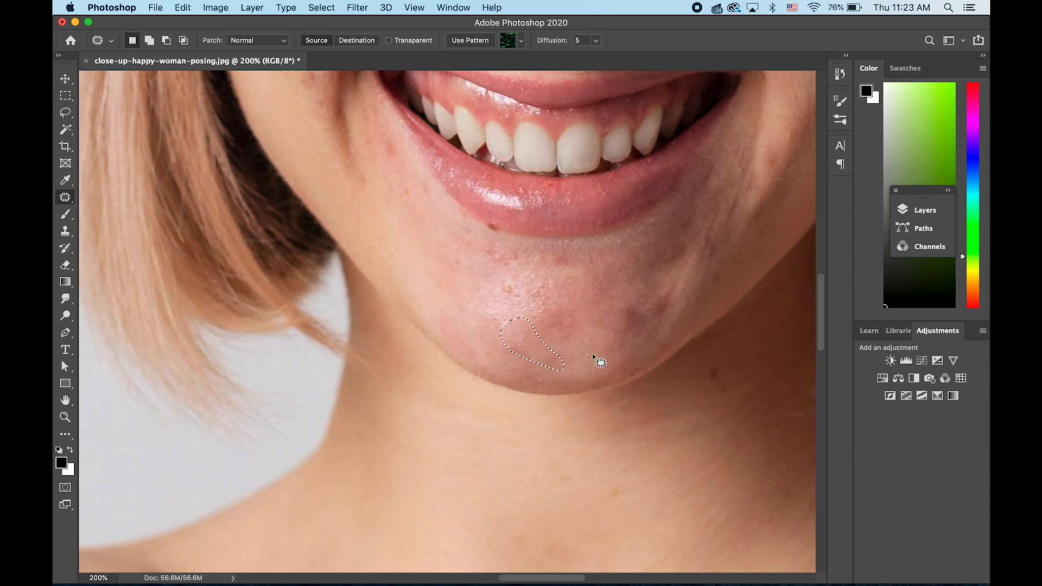
Step: Patch the remaining chin blemishes with surrounding clean skin
{"action": "left_click_drag", "start_coordinate": [515, 282], "coordinate": [507, 279]}
{"action": "left_click_drag", "start_coordinate": [519, 237], "coordinate": [559, 287]}
{"action": "mouse_move", "coordinate": [617, 298]}
{"action": "left_mouse_down"}
{"action": "mouse_move", "coordinate": [608, 343]}
{"action": "mouse_move", "coordinate": [503, 285]}
{"action": "mouse_move", "coordinate": [486, 314]}
{"action": "mouse_move", "coordinate": [428, 301]}
{"action": "left_mouse_up"}
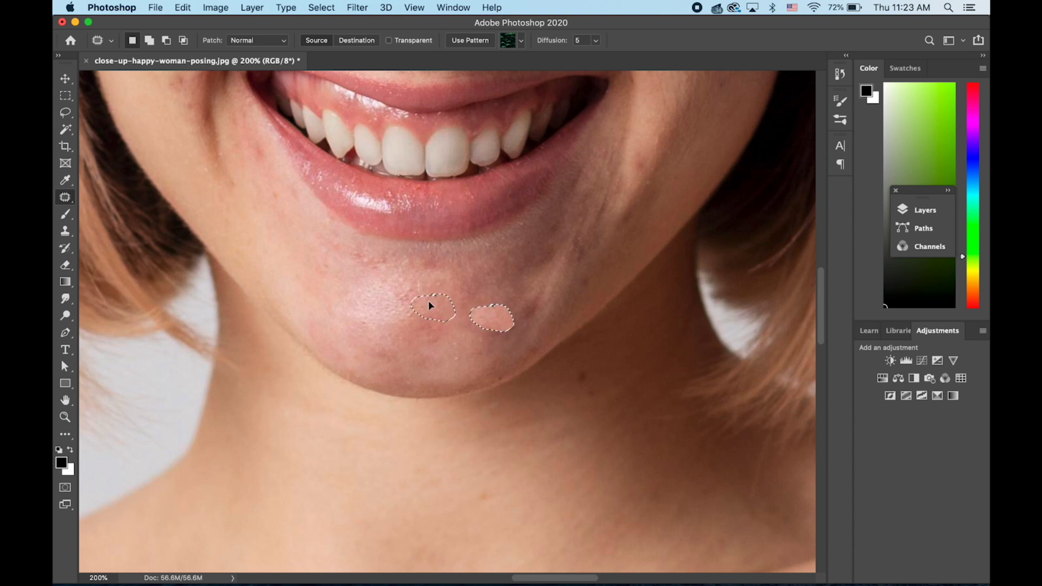
{"action": "mouse_move", "coordinate": [535, 295]}
{"action": "left_mouse_down"}
{"action": "mouse_move", "coordinate": [513, 324]}
{"action": "mouse_move", "coordinate": [529, 296]}
{"action": "mouse_move", "coordinate": [497, 266]}
{"action": "left_mouse_up"}
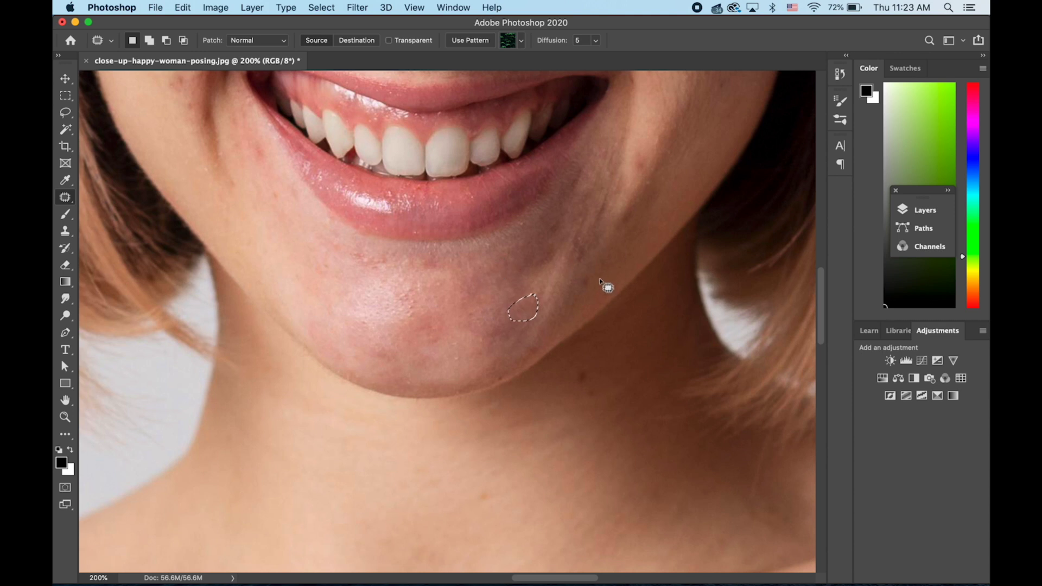
{"action": "scroll", "coordinate": [575, 337], "scroll_direction": "up", "scroll_amount": 5}
{"action": "scroll", "coordinate": [552, 339], "scroll_direction": "left", "scroll_amount": 4}
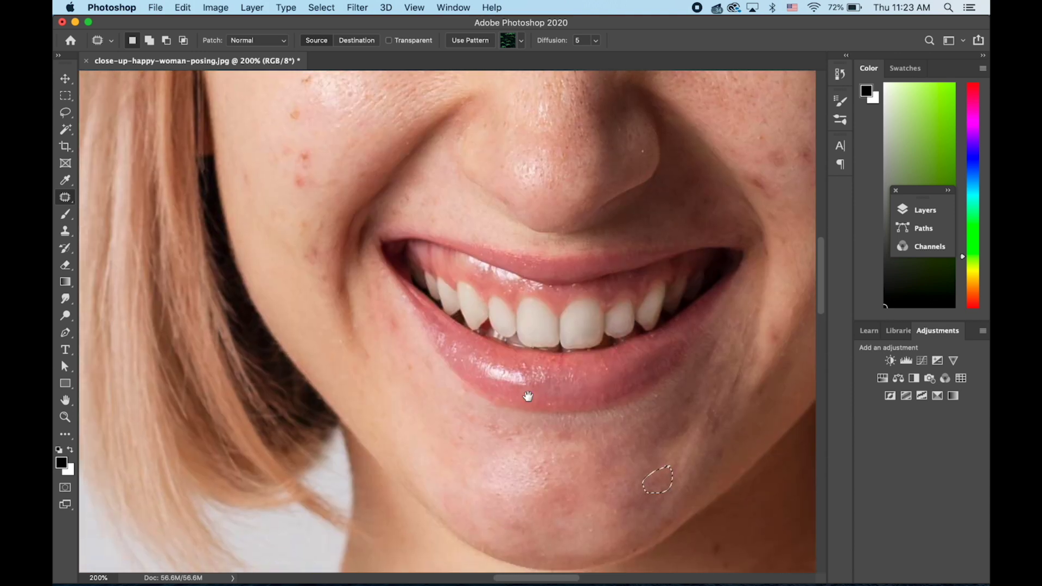
Step: Patch the spot beside the mouth corner and a nearby cheek blemish
{"action": "scroll", "coordinate": [528, 395], "scroll_direction": "left", "scroll_amount": 3}
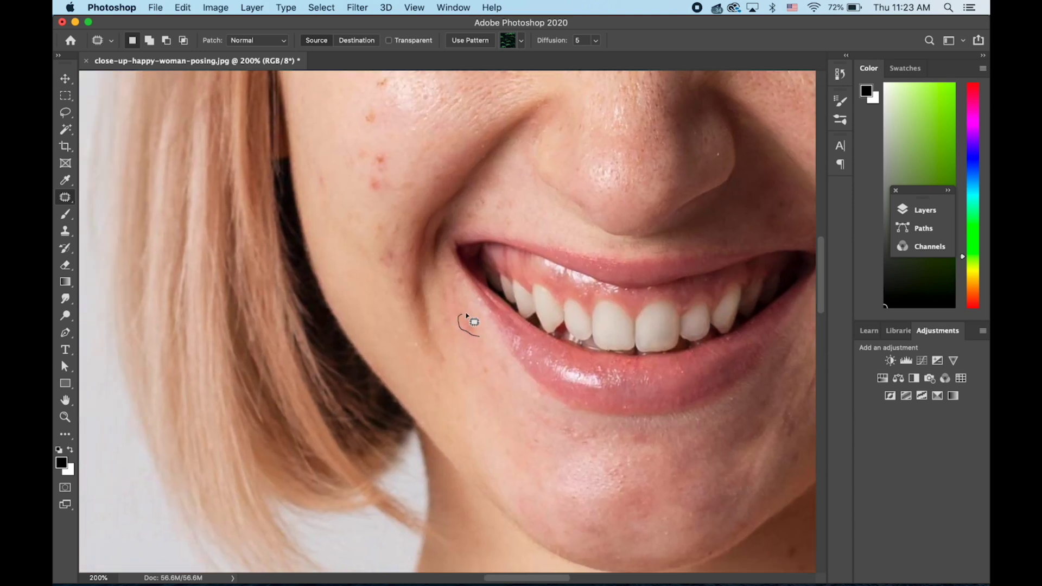
{"action": "left_click_drag", "start_coordinate": [480, 333], "coordinate": [477, 336]}
{"action": "mouse_move", "coordinate": [401, 246]}
{"action": "left_mouse_down"}
{"action": "mouse_move", "coordinate": [372, 279]}
{"action": "mouse_move", "coordinate": [414, 288]}
{"action": "mouse_move", "coordinate": [396, 318]}
{"action": "left_mouse_up"}
{"action": "mouse_move", "coordinate": [403, 202]}
{"action": "left_mouse_down"}
{"action": "mouse_move", "coordinate": [429, 333]}
{"action": "mouse_move", "coordinate": [407, 319]}
{"action": "mouse_move", "coordinate": [367, 333]}
{"action": "left_mouse_up"}
{"action": "mouse_move", "coordinate": [360, 305]}
{"action": "left_mouse_down"}
{"action": "mouse_move", "coordinate": [352, 309]}
{"action": "mouse_move", "coordinate": [361, 307]}
{"action": "mouse_move", "coordinate": [363, 333]}
{"action": "left_mouse_up"}
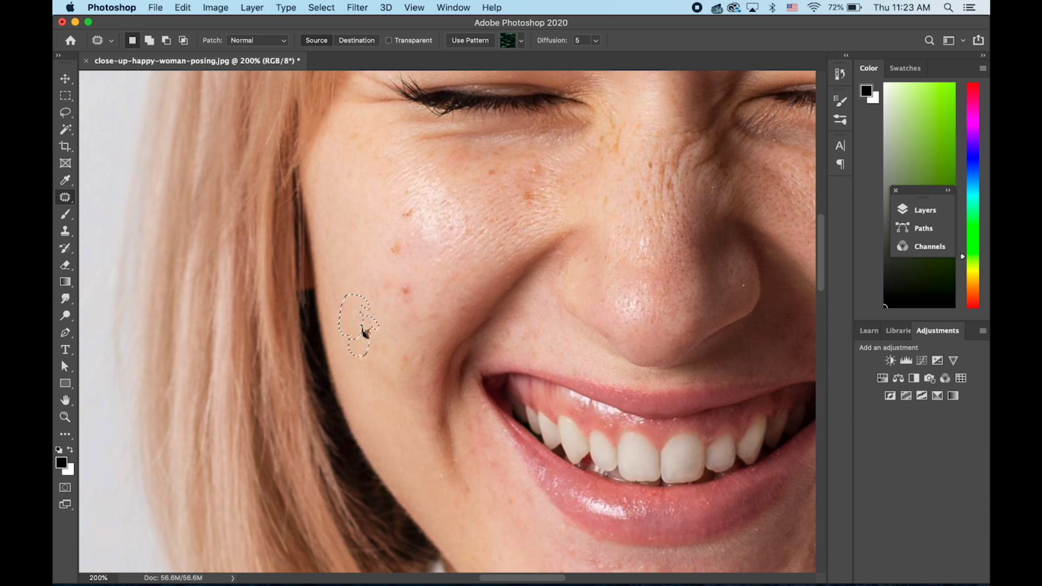
Step: Patch the remaining cheek spots up to the small spot below the eye
{"action": "mouse_move", "coordinate": [411, 280]}
{"action": "left_mouse_down"}
{"action": "mouse_move", "coordinate": [395, 290]}
{"action": "mouse_move", "coordinate": [407, 298]}
{"action": "mouse_move", "coordinate": [400, 284]}
{"action": "left_mouse_up"}
{"action": "left_click_drag", "start_coordinate": [371, 321], "coordinate": [371, 320]}
{"action": "mouse_move", "coordinate": [408, 258]}
{"action": "left_mouse_down"}
{"action": "mouse_move", "coordinate": [415, 267]}
{"action": "mouse_move", "coordinate": [421, 221]}
{"action": "mouse_move", "coordinate": [433, 233]}
{"action": "left_mouse_up"}
{"action": "mouse_move", "coordinate": [499, 165]}
{"action": "left_mouse_down"}
{"action": "mouse_move", "coordinate": [485, 168]}
{"action": "mouse_move", "coordinate": [496, 167]}
{"action": "mouse_move", "coordinate": [510, 202]}
{"action": "mouse_move", "coordinate": [535, 186]}
{"action": "mouse_move", "coordinate": [547, 220]}
{"action": "left_mouse_up"}
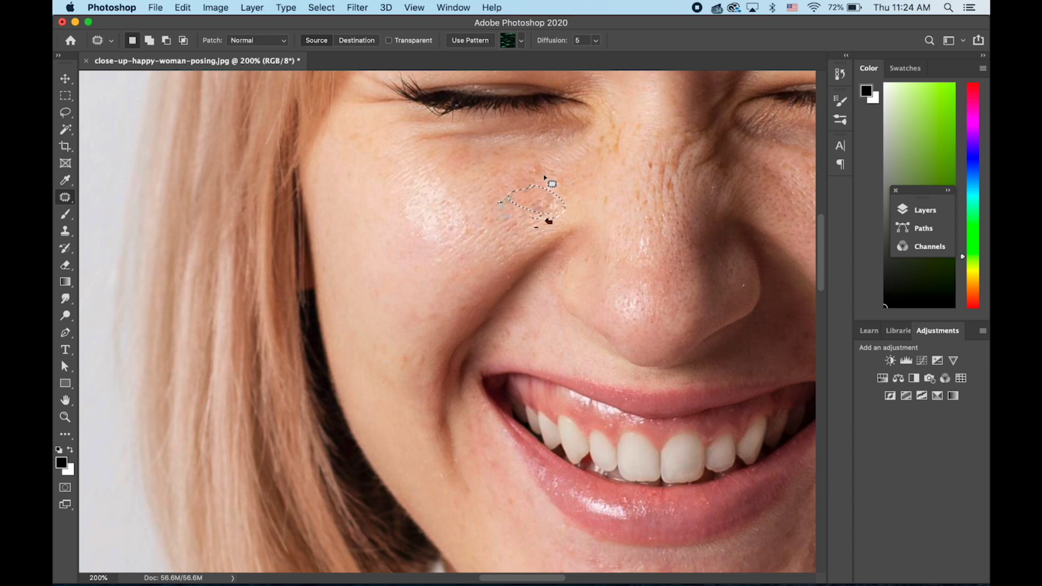
{"action": "left_click_drag", "start_coordinate": [541, 164], "coordinate": [539, 163]}
{"action": "mouse_move", "coordinate": [599, 190]}
{"action": "left_mouse_down"}
{"action": "mouse_move", "coordinate": [405, 288]}
{"action": "mouse_move", "coordinate": [384, 416]}
{"action": "mouse_move", "coordinate": [356, 205]}
{"action": "left_mouse_up"}
{"action": "left_click_drag", "start_coordinate": [414, 309], "coordinate": [414, 216]}
Step: Pan to the right-side cheek and patch its first spots with clean skin
{"action": "left_click_drag", "start_coordinate": [418, 328], "coordinate": [418, 226]}
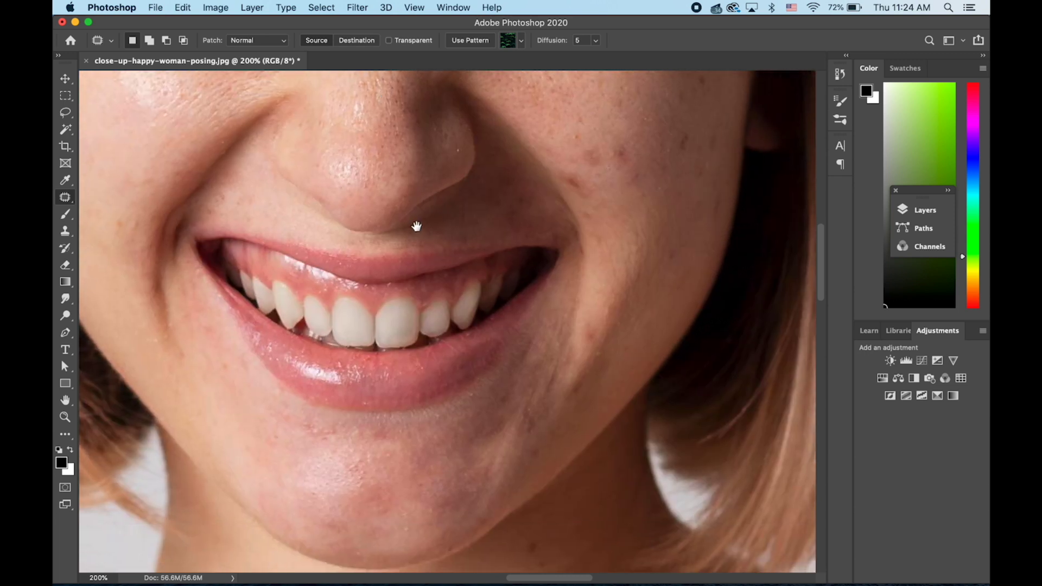
{"action": "mouse_move", "coordinate": [385, 157]}
{"action": "left_mouse_down"}
{"action": "mouse_move", "coordinate": [386, 284]}
{"action": "mouse_move", "coordinate": [358, 323]}
{"action": "left_mouse_up"}
{"action": "left_click_drag", "start_coordinate": [478, 438], "coordinate": [477, 303]}
{"action": "mouse_move", "coordinate": [489, 196]}
{"action": "left_mouse_down"}
{"action": "mouse_move", "coordinate": [490, 331]}
{"action": "mouse_move", "coordinate": [481, 328]}
{"action": "left_mouse_up"}
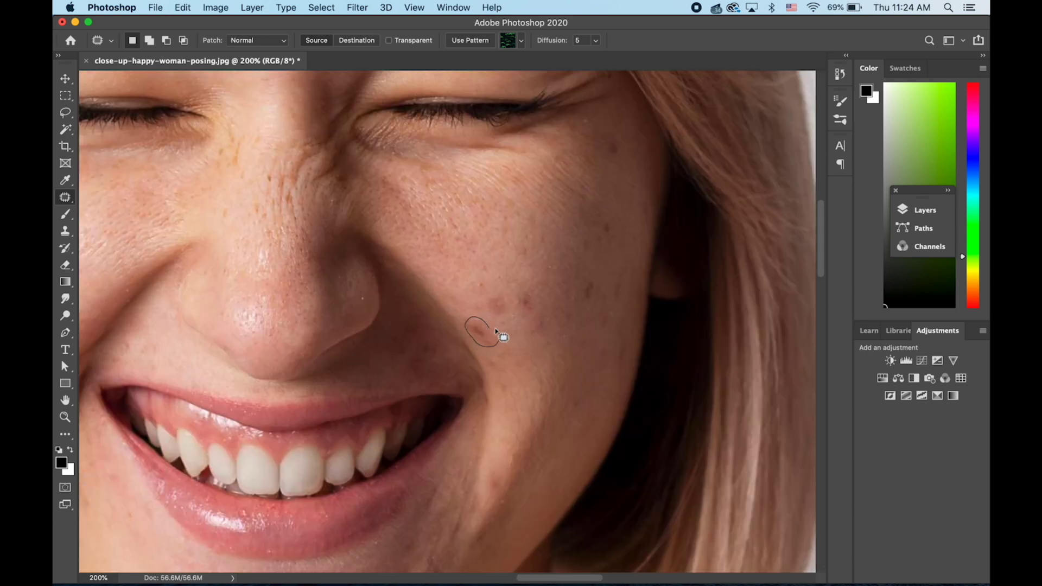
{"action": "left_click", "coordinate": [492, 358]}
{"action": "left_click_drag", "start_coordinate": [505, 357], "coordinate": [505, 359]}
{"action": "left_click_drag", "start_coordinate": [498, 386], "coordinate": [522, 384]}
{"action": "left_click_drag", "start_coordinate": [532, 317], "coordinate": [525, 294]}
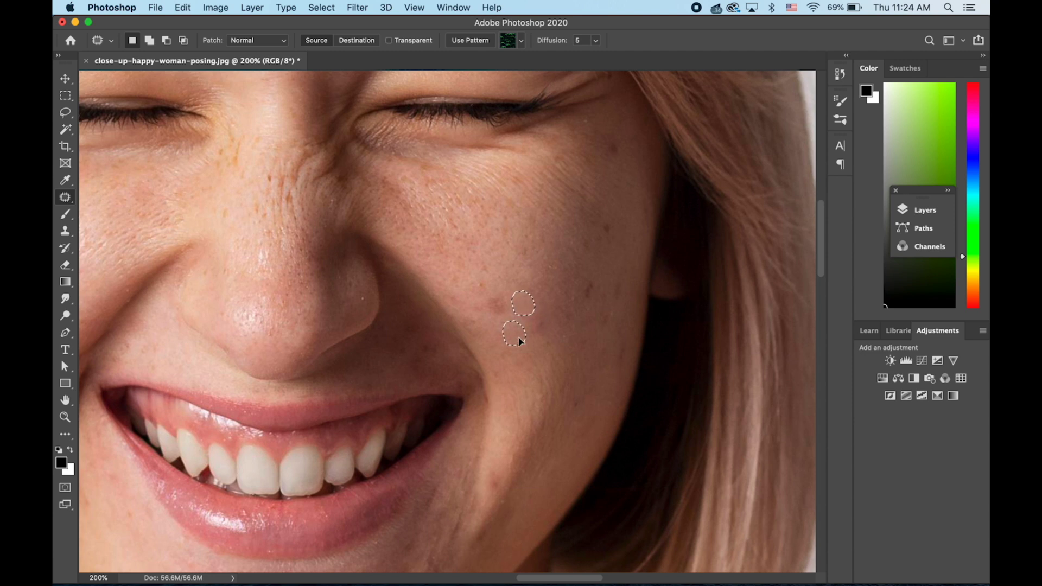
{"action": "left_click_drag", "start_coordinate": [519, 341], "coordinate": [519, 342]}
{"action": "mouse_move", "coordinate": [510, 304]}
{"action": "left_mouse_down"}
{"action": "mouse_move", "coordinate": [490, 301]}
{"action": "mouse_move", "coordinate": [507, 337]}
{"action": "left_mouse_up"}
{"action": "mouse_move", "coordinate": [491, 284]}
{"action": "left_mouse_down"}
{"action": "mouse_move", "coordinate": [481, 284]}
{"action": "mouse_move", "coordinate": [492, 286]}
{"action": "left_mouse_up"}
Step: Patch the remaining spots higher and lower on that cheek
{"action": "left_click_drag", "start_coordinate": [583, 277], "coordinate": [579, 288]}
{"action": "left_click_drag", "start_coordinate": [500, 461], "coordinate": [497, 456]}
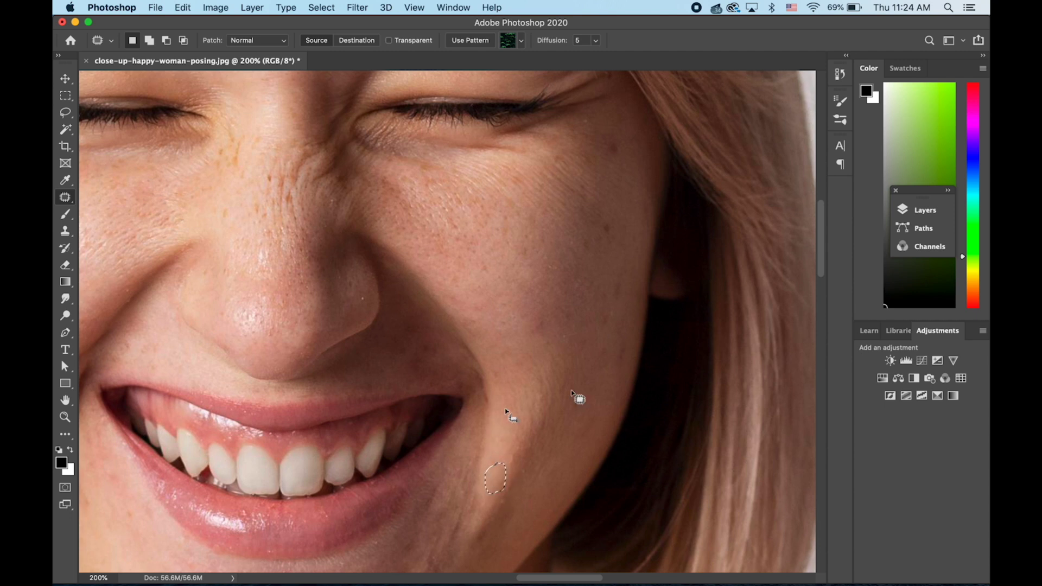
{"action": "left_click_drag", "start_coordinate": [612, 220], "coordinate": [623, 234]}
{"action": "mouse_move", "coordinate": [623, 139]}
{"action": "left_mouse_down"}
{"action": "mouse_move", "coordinate": [613, 156]}
{"action": "mouse_move", "coordinate": [623, 144]}
{"action": "left_mouse_up"}
{"action": "mouse_move", "coordinate": [623, 283]}
{"action": "left_mouse_down"}
{"action": "mouse_move", "coordinate": [621, 293]}
{"action": "mouse_move", "coordinate": [634, 288]}
{"action": "mouse_move", "coordinate": [624, 282]}
{"action": "left_mouse_up"}
{"action": "left_click_drag", "start_coordinate": [626, 335], "coordinate": [623, 291]}
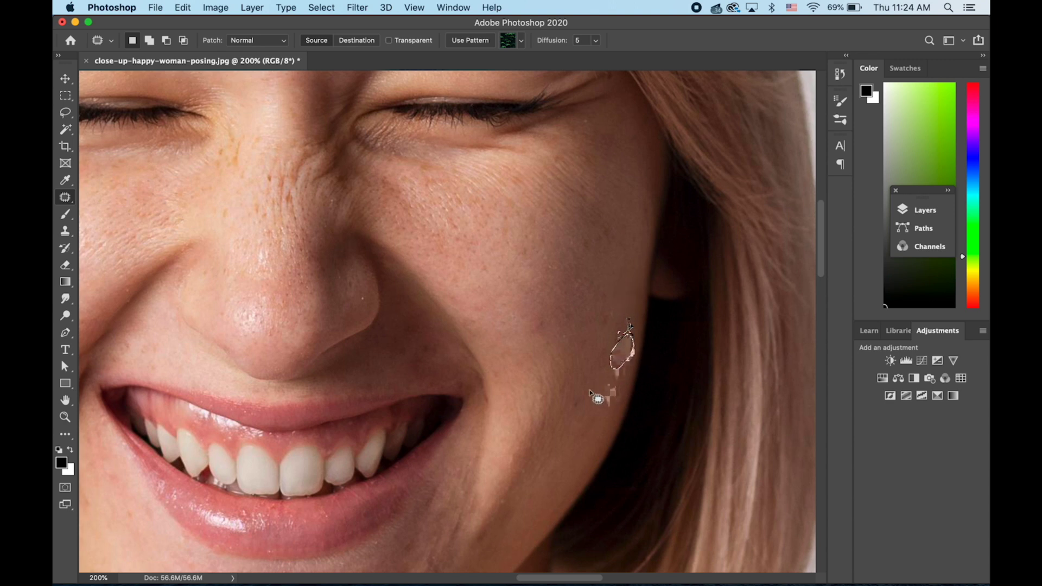
{"action": "mouse_move", "coordinate": [581, 400]}
{"action": "left_mouse_down"}
{"action": "mouse_move", "coordinate": [604, 406]}
{"action": "mouse_move", "coordinate": [571, 431]}
{"action": "left_mouse_up"}
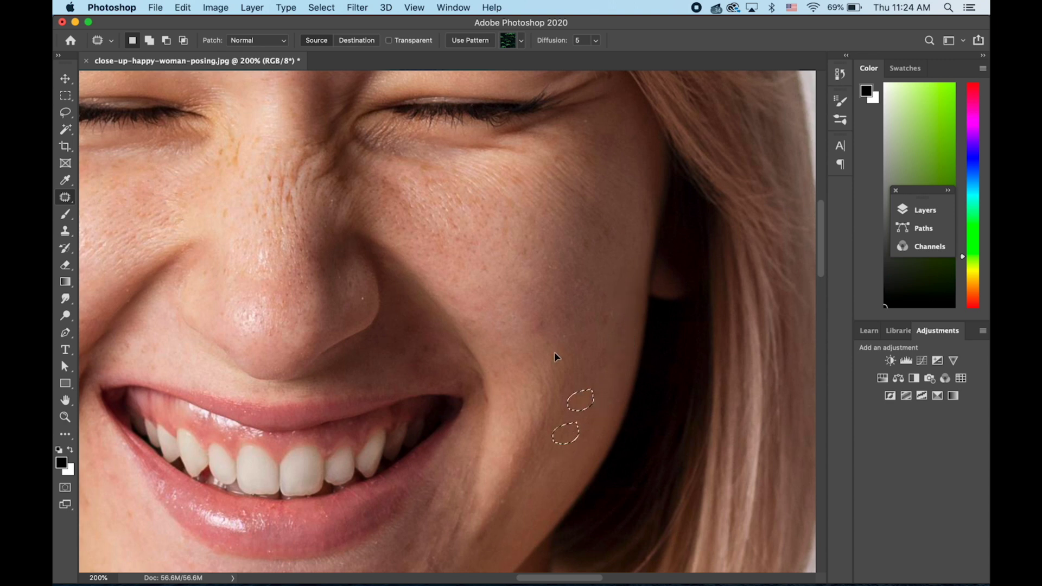
{"action": "mouse_move", "coordinate": [559, 316]}
{"action": "left_mouse_down"}
{"action": "mouse_move", "coordinate": [532, 342]}
{"action": "mouse_move", "coordinate": [562, 328]}
{"action": "mouse_move", "coordinate": [624, 260]}
{"action": "mouse_move", "coordinate": [621, 247]}
{"action": "mouse_move", "coordinate": [624, 290]}
{"action": "left_mouse_up"}
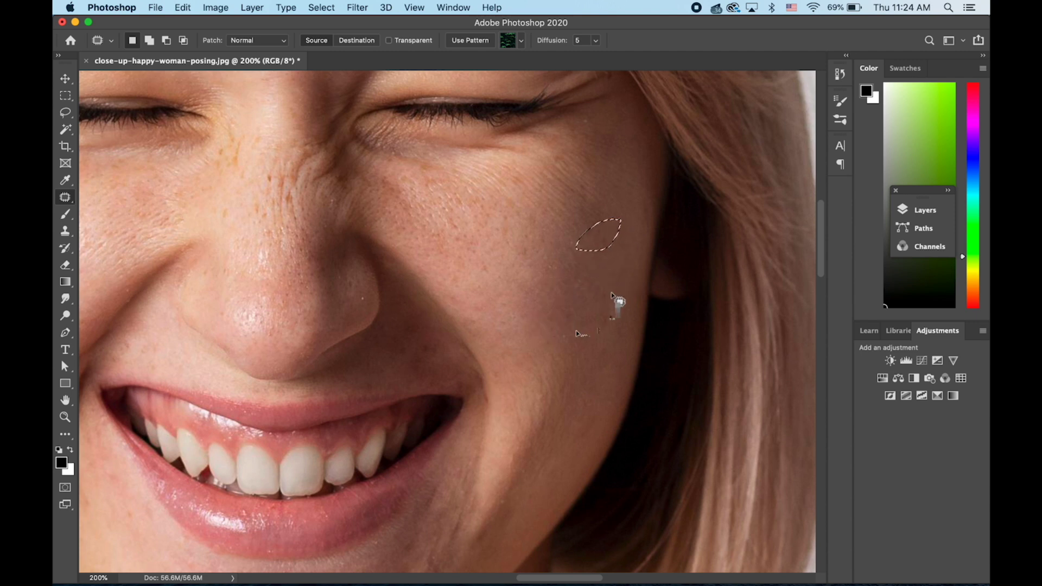
{"action": "left_click_drag", "start_coordinate": [529, 414], "coordinate": [623, 224]}
Step: Scroll down to the chest and patch the first red spots with clean skin
{"action": "scroll", "coordinate": [595, 290], "scroll_direction": "down", "scroll_amount": 3}
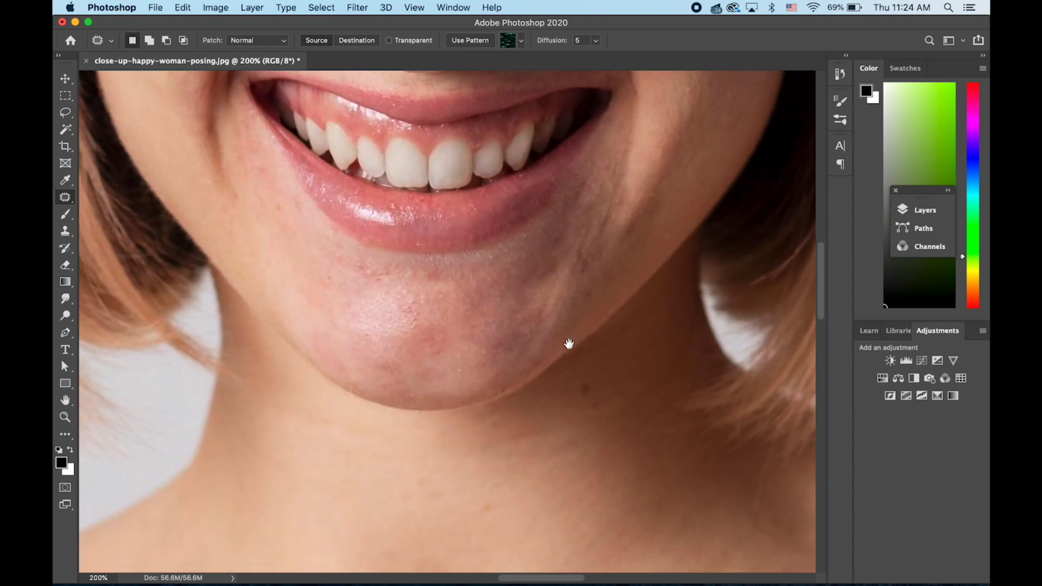
{"action": "scroll", "coordinate": [568, 344], "scroll_direction": "down", "scroll_amount": 3}
{"action": "scroll", "coordinate": [568, 162], "scroll_direction": "down", "scroll_amount": 5}
{"action": "mouse_move", "coordinate": [523, 369]}
{"action": "left_mouse_down"}
{"action": "mouse_move", "coordinate": [570, 235]}
{"action": "mouse_move", "coordinate": [577, 293]}
{"action": "left_mouse_up"}
{"action": "mouse_move", "coordinate": [533, 340]}
{"action": "left_mouse_down"}
{"action": "mouse_move", "coordinate": [507, 349]}
{"action": "mouse_move", "coordinate": [542, 342]}
{"action": "mouse_move", "coordinate": [488, 329]}
{"action": "left_mouse_up"}
{"action": "mouse_move", "coordinate": [546, 378]}
{"action": "left_mouse_down"}
{"action": "mouse_move", "coordinate": [562, 372]}
{"action": "mouse_move", "coordinate": [532, 441]}
{"action": "left_mouse_up"}
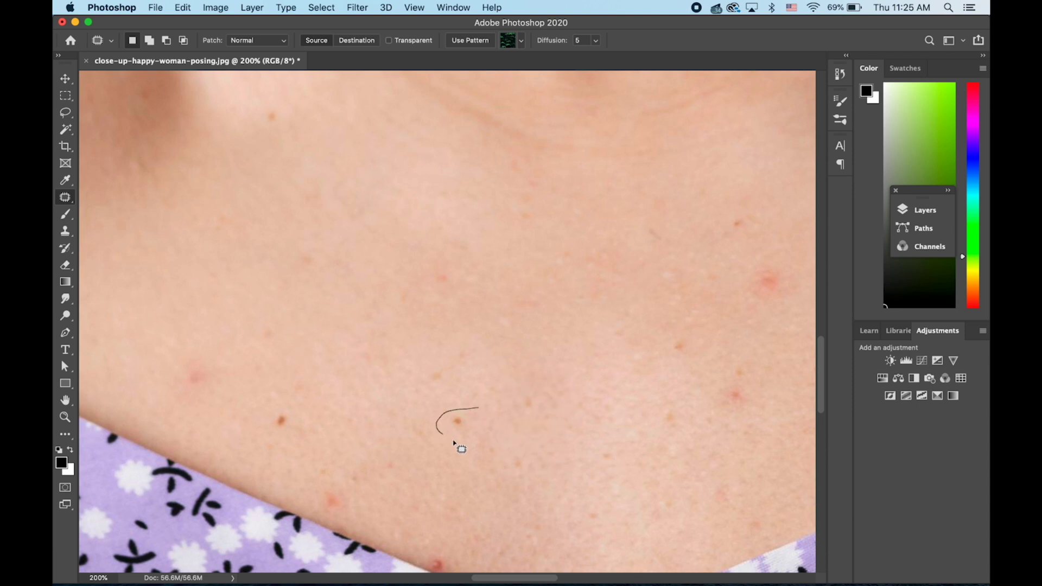
{"action": "left_click_drag", "start_coordinate": [454, 443], "coordinate": [487, 405]}
{"action": "mouse_move", "coordinate": [225, 383]}
{"action": "left_mouse_down"}
{"action": "mouse_move", "coordinate": [208, 357]}
{"action": "mouse_move", "coordinate": [220, 374]}
{"action": "left_mouse_up"}
{"action": "left_click_drag", "start_coordinate": [198, 374], "coordinate": [210, 284]}
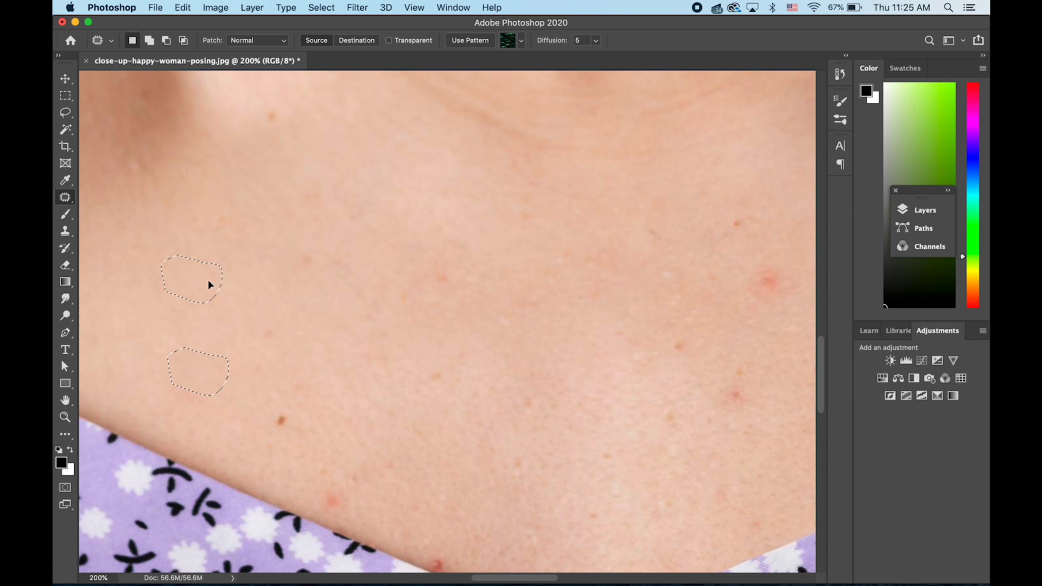
{"action": "mouse_move", "coordinate": [274, 396]}
{"action": "left_mouse_down"}
{"action": "mouse_move", "coordinate": [270, 386]}
{"action": "mouse_move", "coordinate": [345, 473]}
{"action": "mouse_move", "coordinate": [349, 389]}
{"action": "left_mouse_up"}
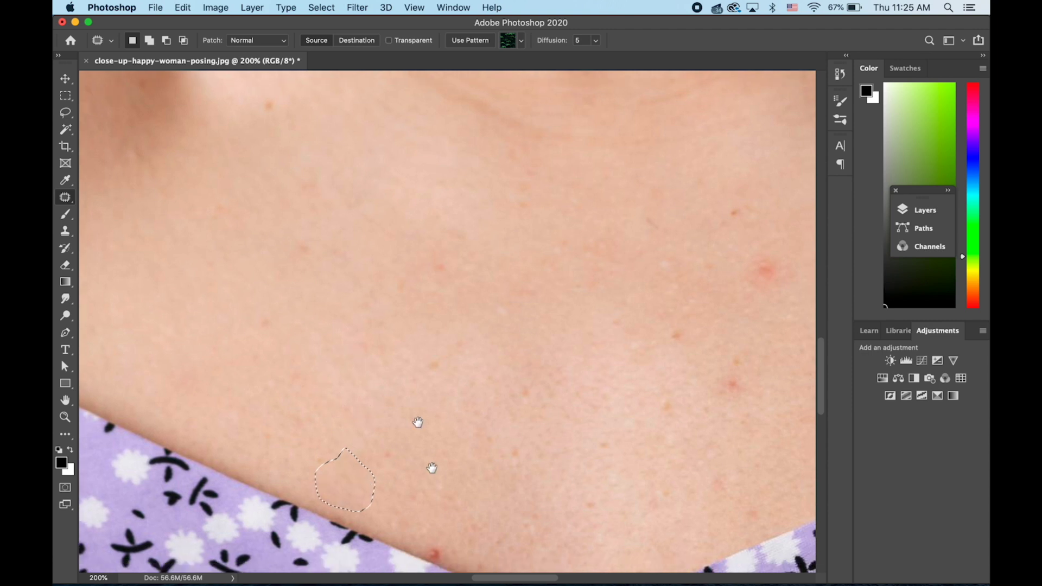
{"action": "mouse_move", "coordinate": [432, 501]}
{"action": "left_mouse_down"}
{"action": "mouse_move", "coordinate": [384, 373]}
{"action": "mouse_move", "coordinate": [369, 420]}
{"action": "mouse_move", "coordinate": [400, 376]}
{"action": "left_mouse_up"}
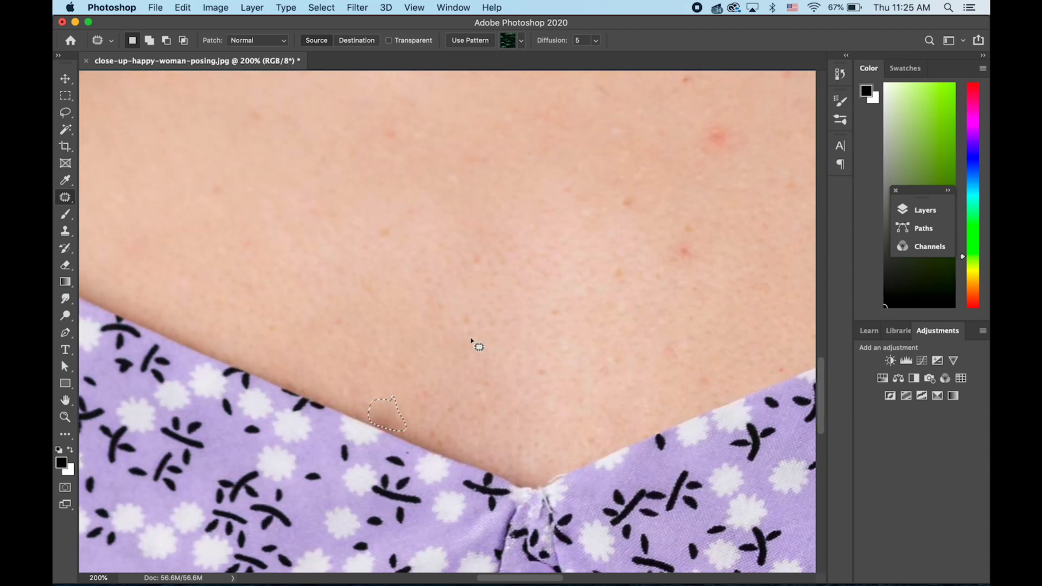
{"action": "left_click_drag", "start_coordinate": [488, 337], "coordinate": [503, 426]}
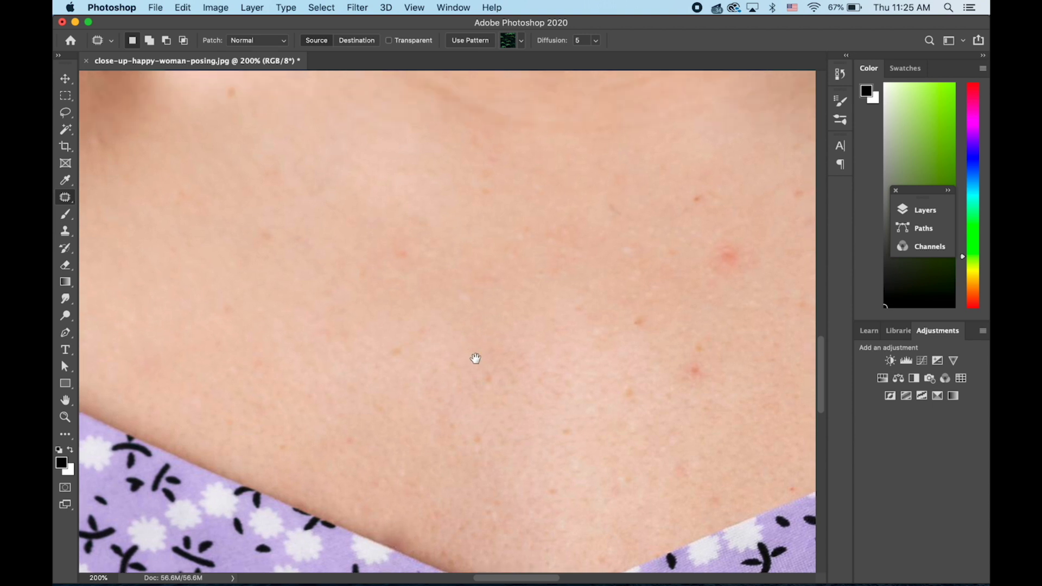
Step: Patch more blemishes across the upper chest with nearby clean skin
{"action": "left_click_drag", "start_coordinate": [474, 356], "coordinate": [497, 418]}
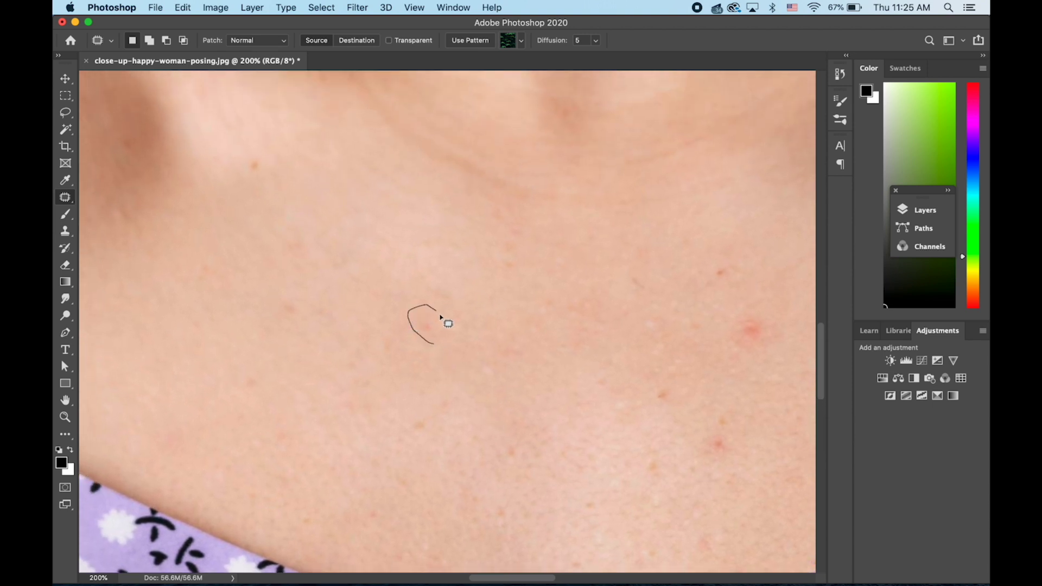
{"action": "mouse_move", "coordinate": [441, 316]}
{"action": "left_mouse_down"}
{"action": "mouse_move", "coordinate": [434, 355]}
{"action": "mouse_move", "coordinate": [405, 364]}
{"action": "left_mouse_up"}
{"action": "left_click_drag", "start_coordinate": [305, 304], "coordinate": [321, 334]}
{"action": "left_click_drag", "start_coordinate": [267, 146], "coordinate": [337, 199]}
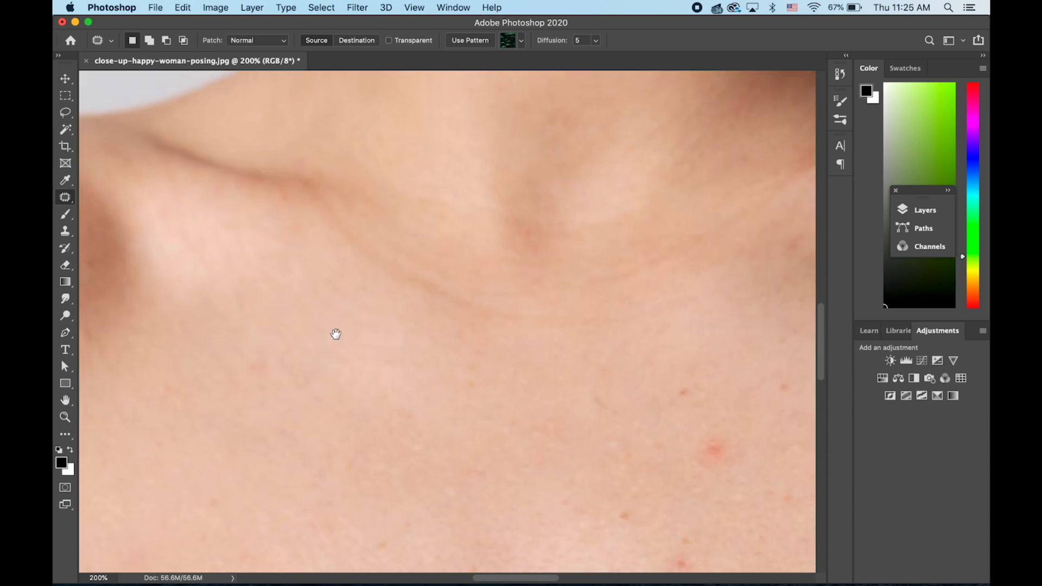
{"action": "scroll", "coordinate": [240, 210], "scroll_direction": "down", "scroll_amount": 5}
{"action": "scroll", "coordinate": [260, 193], "scroll_direction": "right", "scroll_amount": 5}
{"action": "scroll", "coordinate": [309, 202], "scroll_direction": "down", "scroll_amount": 3}
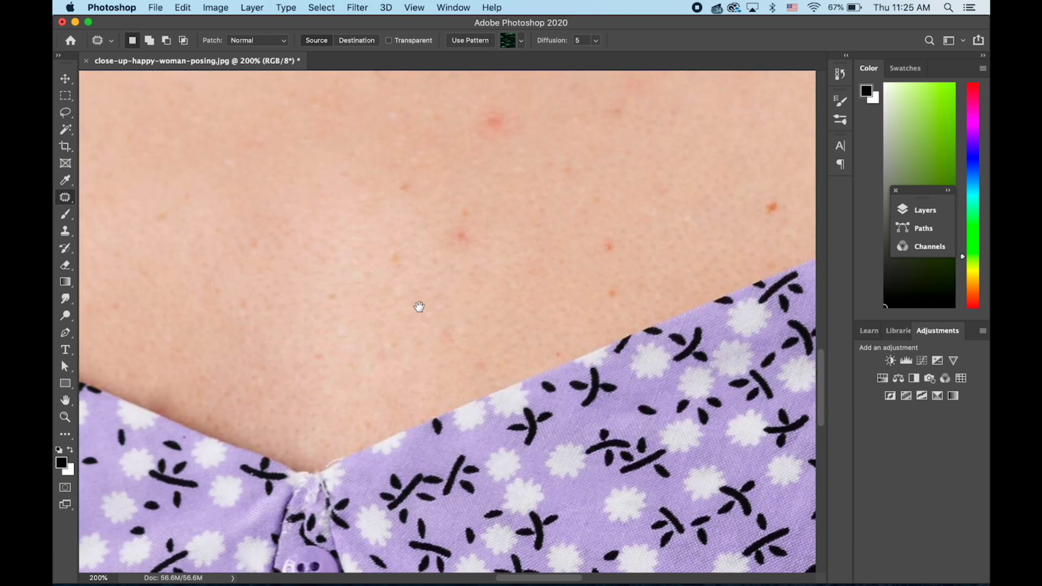
{"action": "scroll", "coordinate": [409, 369], "scroll_direction": "up", "scroll_amount": 2}
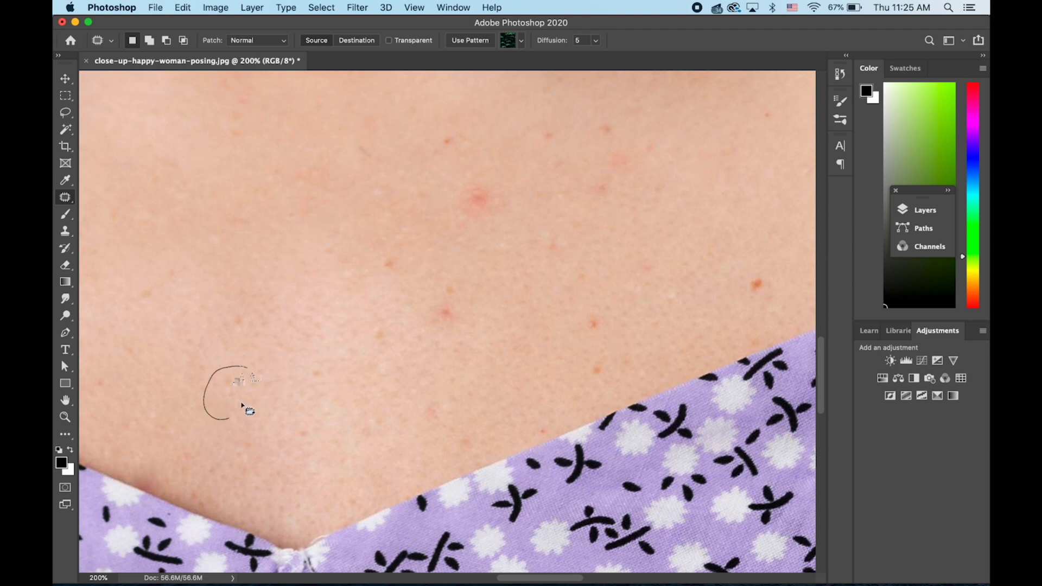
{"action": "mouse_move", "coordinate": [247, 372]}
{"action": "left_mouse_down"}
{"action": "mouse_move", "coordinate": [233, 396]}
{"action": "mouse_move", "coordinate": [328, 368]}
{"action": "mouse_move", "coordinate": [316, 411]}
{"action": "mouse_move", "coordinate": [321, 354]}
{"action": "mouse_move", "coordinate": [315, 423]}
{"action": "mouse_move", "coordinate": [284, 458]}
{"action": "mouse_move", "coordinate": [321, 419]}
{"action": "mouse_move", "coordinate": [279, 418]}
{"action": "mouse_move", "coordinate": [332, 461]}
{"action": "left_mouse_up"}
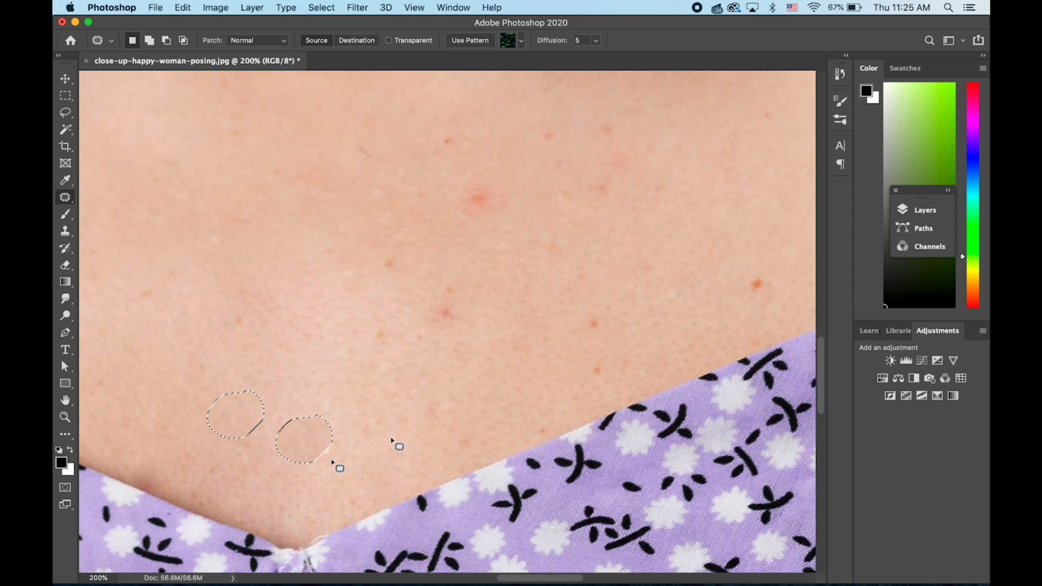
{"action": "mouse_move", "coordinate": [380, 404]}
{"action": "left_mouse_down"}
{"action": "mouse_move", "coordinate": [387, 415]}
{"action": "mouse_move", "coordinate": [337, 383]}
{"action": "left_mouse_up"}
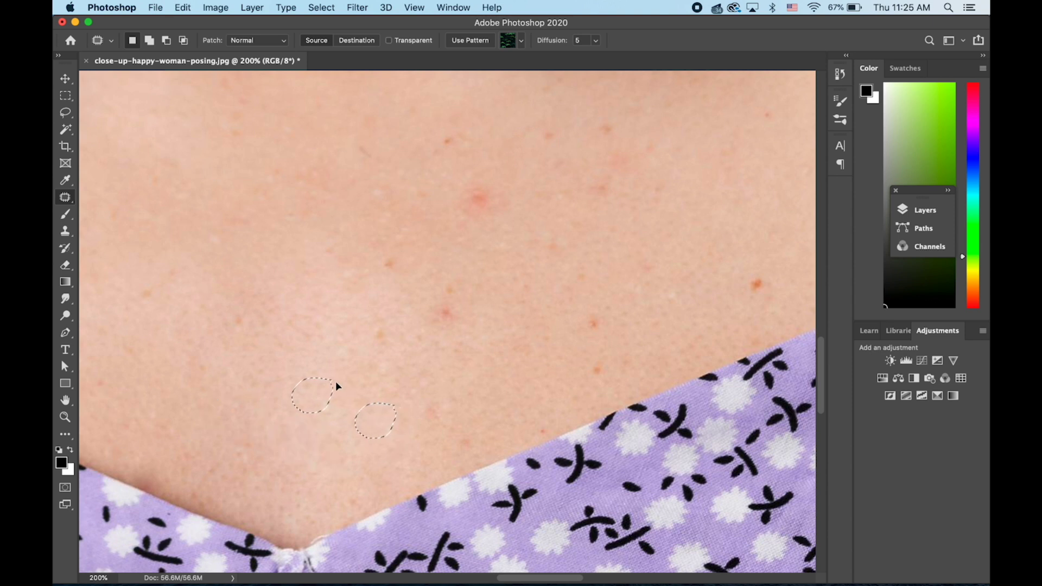
{"action": "mouse_move", "coordinate": [390, 326]}
{"action": "left_mouse_down"}
{"action": "mouse_move", "coordinate": [400, 358]}
{"action": "mouse_move", "coordinate": [387, 330]}
{"action": "mouse_move", "coordinate": [297, 333]}
{"action": "mouse_move", "coordinate": [262, 318]}
{"action": "left_mouse_up"}
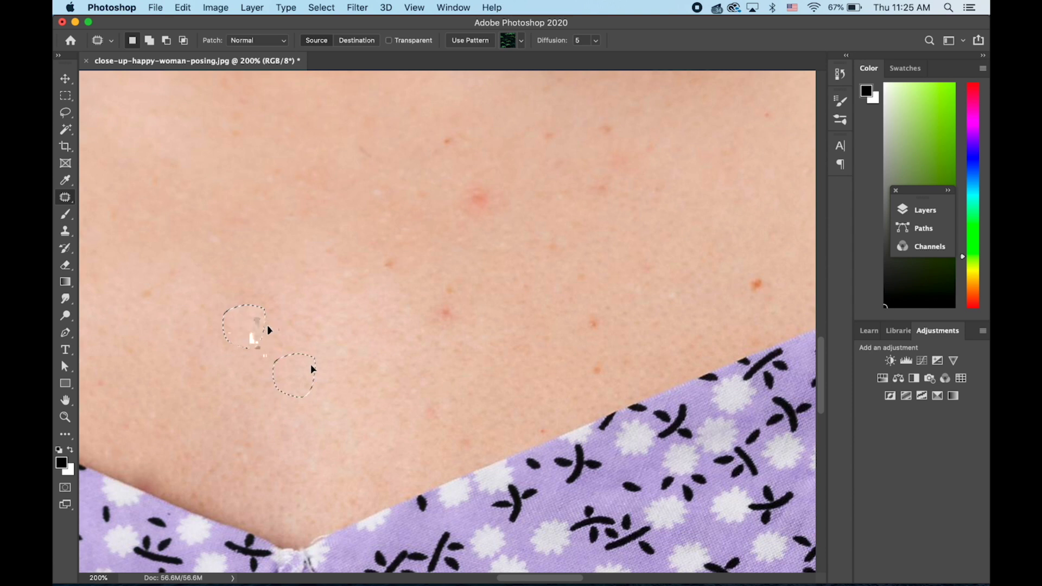
{"action": "left_click_drag", "start_coordinate": [312, 369], "coordinate": [312, 370]}
{"action": "left_click_drag", "start_coordinate": [179, 291], "coordinate": [130, 285]}
{"action": "left_click_drag", "start_coordinate": [401, 283], "coordinate": [386, 241]}
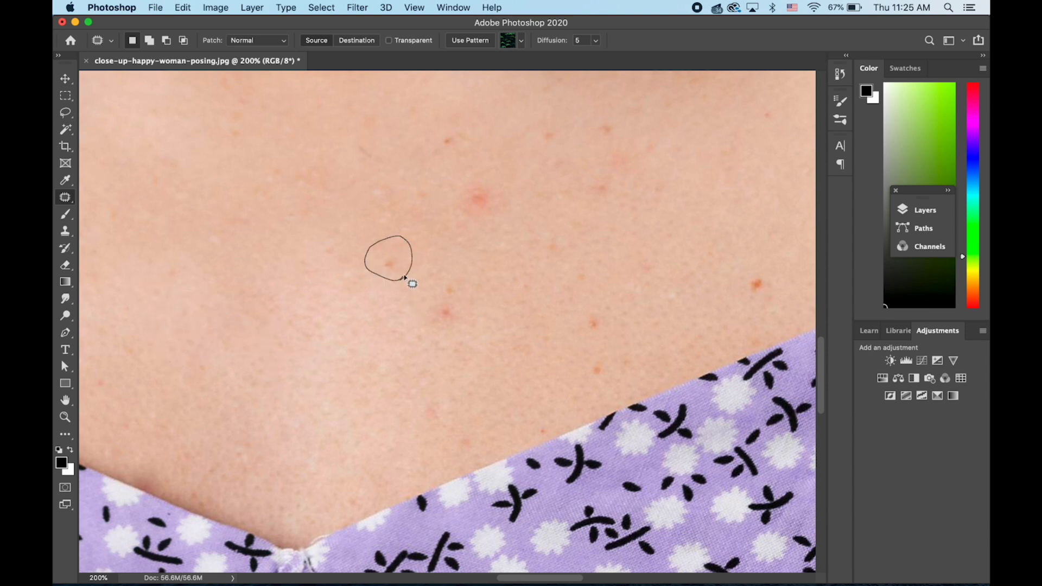
{"action": "left_click_drag", "start_coordinate": [404, 278], "coordinate": [401, 307]}
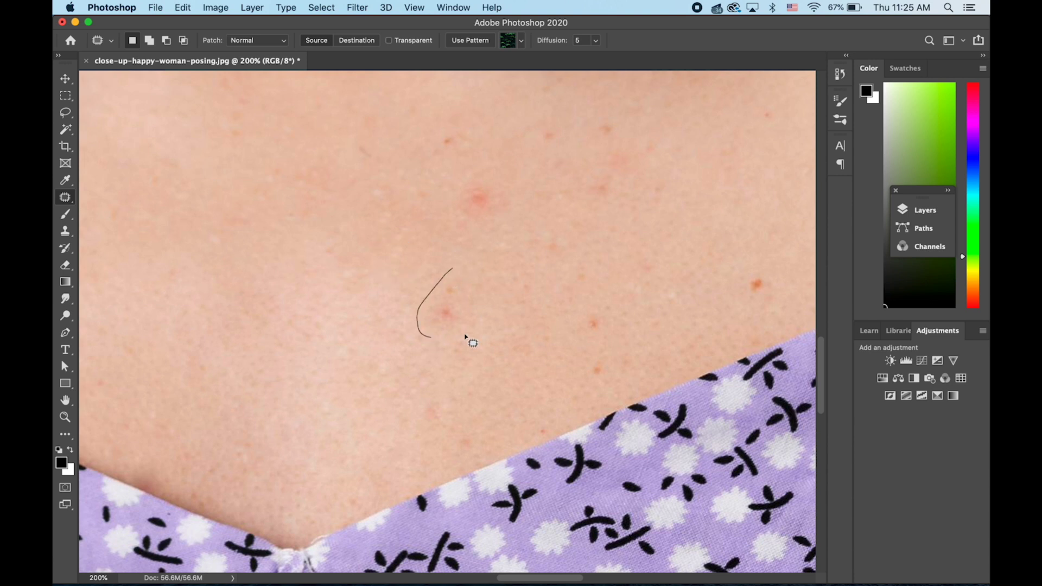
Step: Patch the last red spots just above the floral neckline
{"action": "left_click", "coordinate": [494, 335]}
{"action": "scroll", "coordinate": [465, 380], "scroll_direction": "up", "scroll_amount": 3}
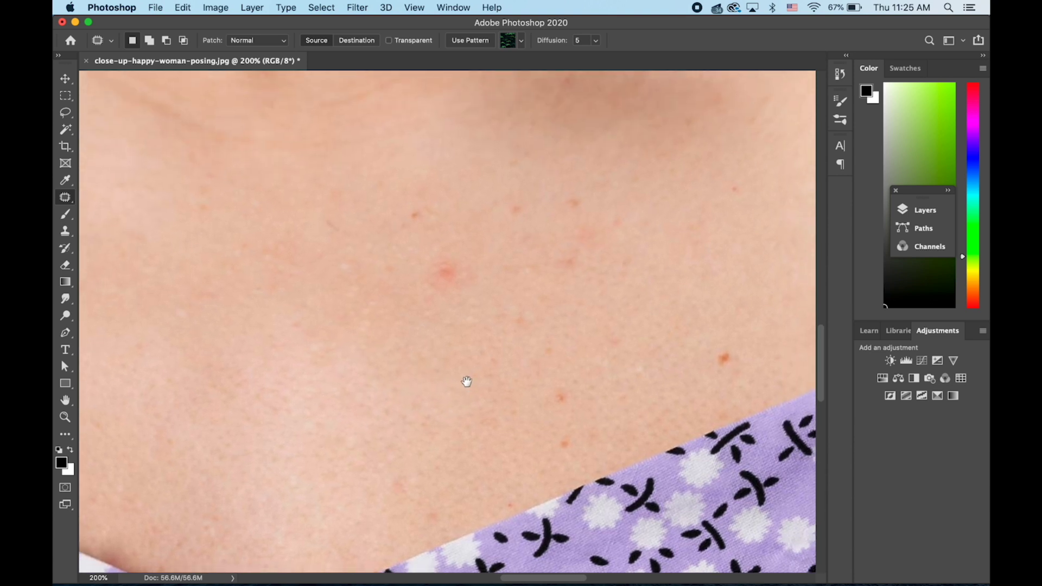
{"action": "scroll", "coordinate": [467, 348], "scroll_direction": "up", "scroll_amount": 1}
{"action": "mouse_move", "coordinate": [463, 304]}
{"action": "left_mouse_down"}
{"action": "mouse_move", "coordinate": [425, 297]}
{"action": "mouse_move", "coordinate": [464, 258]}
{"action": "mouse_move", "coordinate": [461, 302]}
{"action": "mouse_move", "coordinate": [441, 239]}
{"action": "mouse_move", "coordinate": [397, 228]}
{"action": "mouse_move", "coordinate": [453, 217]}
{"action": "left_mouse_up"}
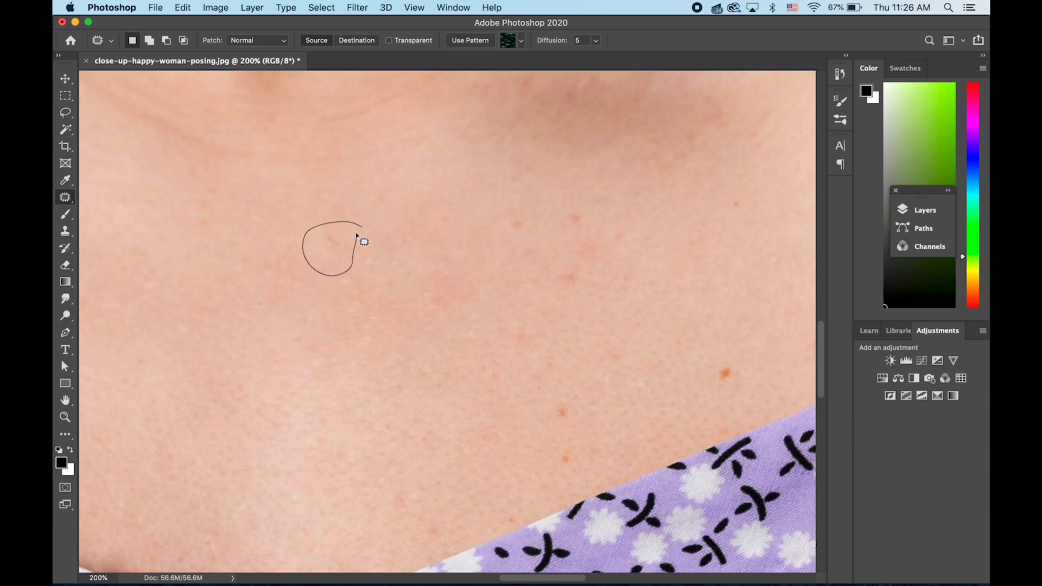
{"action": "mouse_move", "coordinate": [360, 226]}
{"action": "left_mouse_down"}
{"action": "mouse_move", "coordinate": [272, 196]}
{"action": "mouse_move", "coordinate": [244, 205]}
{"action": "mouse_move", "coordinate": [280, 158]}
{"action": "left_mouse_up"}
{"action": "scroll", "coordinate": [333, 277], "scroll_direction": "down", "scroll_amount": 5}
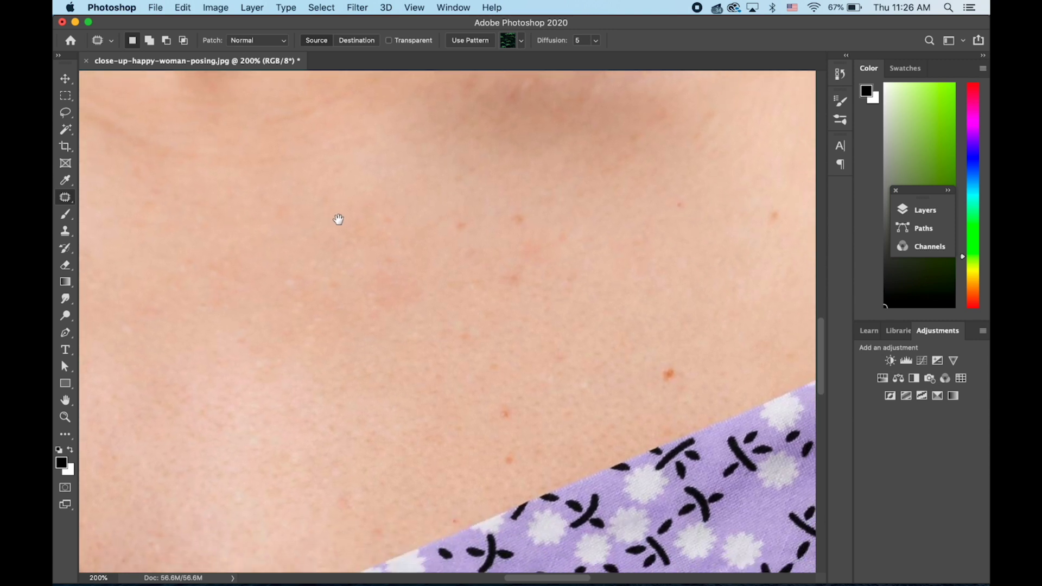
{"action": "left_click_drag", "start_coordinate": [407, 384], "coordinate": [342, 321]}
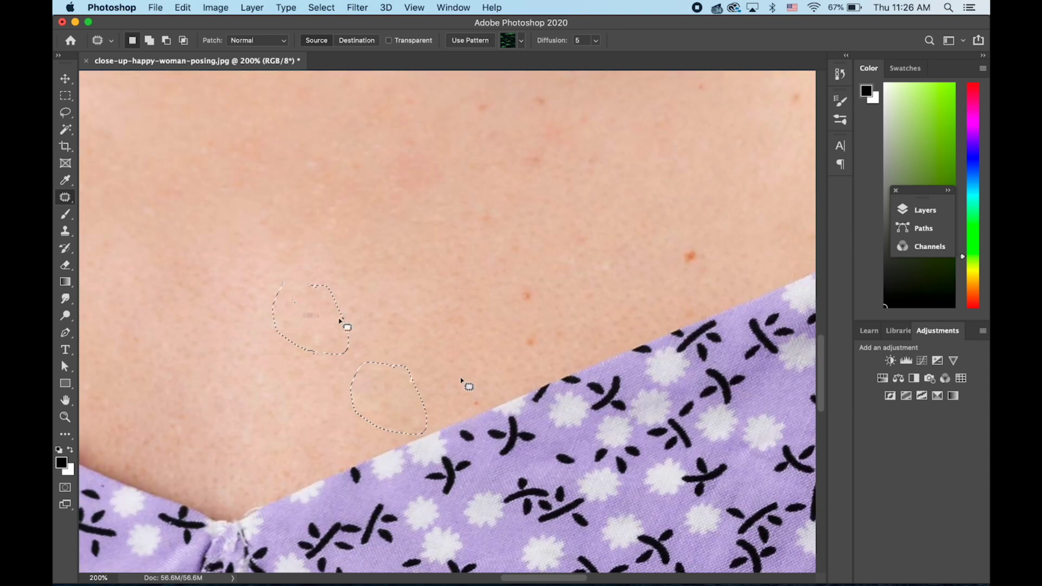
{"action": "mouse_move", "coordinate": [480, 390]}
{"action": "left_mouse_down"}
{"action": "mouse_move", "coordinate": [467, 406]}
{"action": "mouse_move", "coordinate": [480, 392]}
{"action": "mouse_move", "coordinate": [423, 379]}
{"action": "left_mouse_up"}
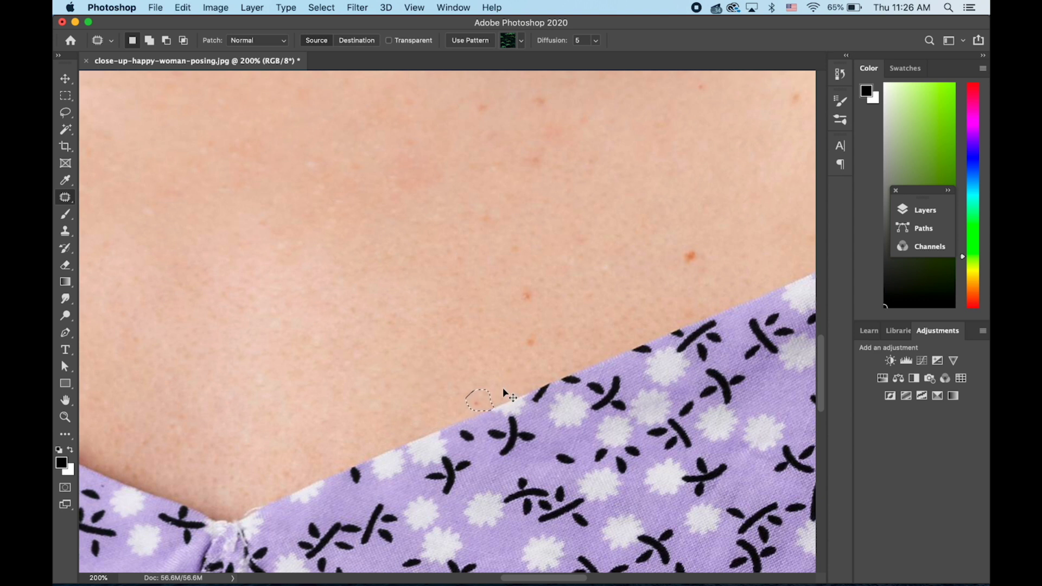
Step: Patch the small red spots by the fabric edge with clean skin
{"action": "left_click", "coordinate": [505, 396]}
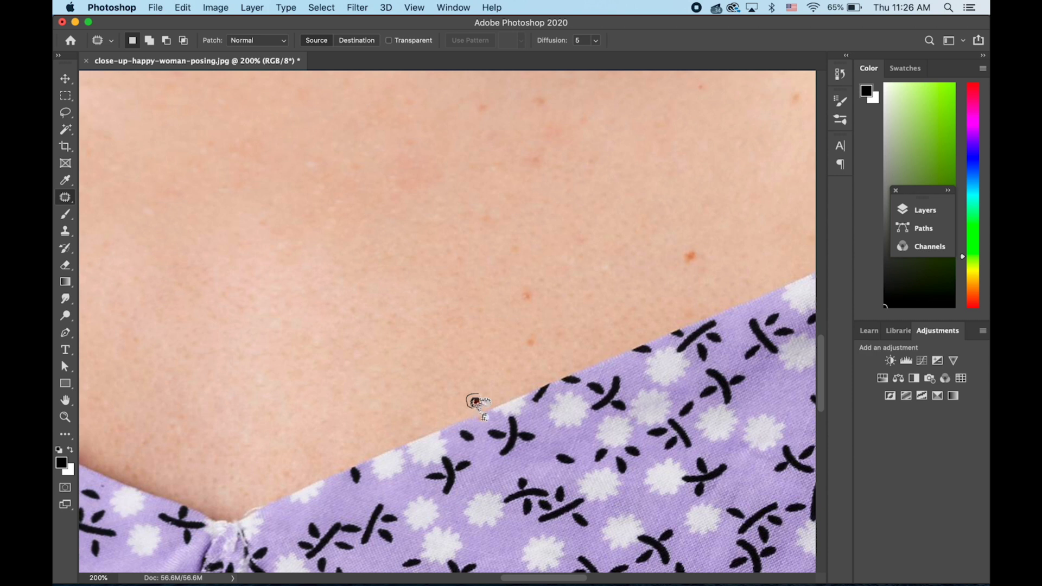
{"action": "left_click_drag", "start_coordinate": [475, 402], "coordinate": [487, 405]}
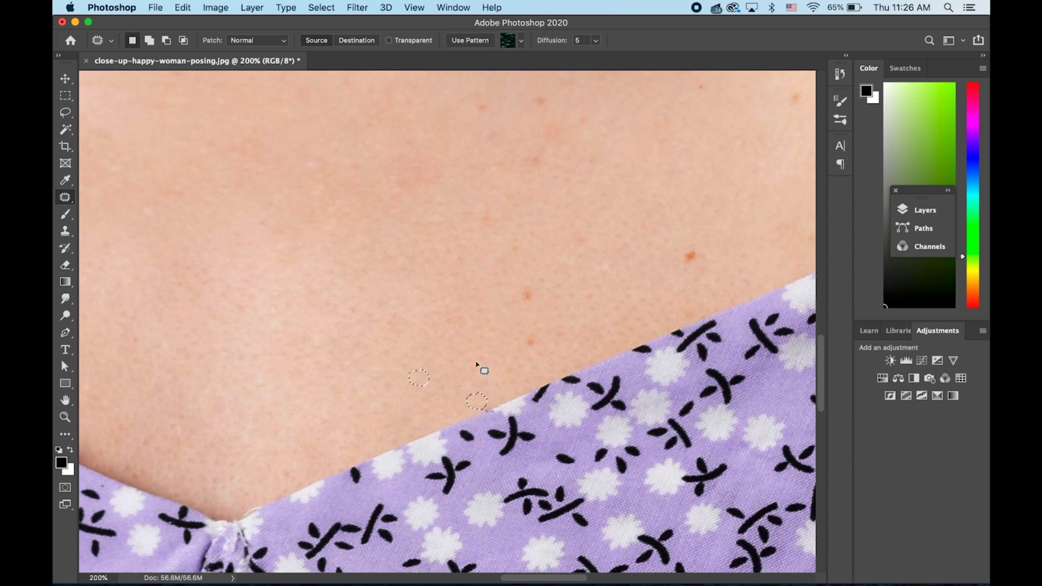
{"action": "mouse_move", "coordinate": [545, 325]}
{"action": "left_mouse_down"}
{"action": "mouse_move", "coordinate": [552, 359]}
{"action": "mouse_move", "coordinate": [544, 344]}
{"action": "mouse_move", "coordinate": [455, 327]}
{"action": "left_mouse_up"}
{"action": "mouse_move", "coordinate": [541, 285]}
{"action": "left_mouse_down"}
{"action": "mouse_move", "coordinate": [506, 301]}
{"action": "mouse_move", "coordinate": [554, 295]}
{"action": "mouse_move", "coordinate": [530, 297]}
{"action": "mouse_move", "coordinate": [520, 348]}
{"action": "mouse_move", "coordinate": [500, 373]}
{"action": "left_mouse_up"}
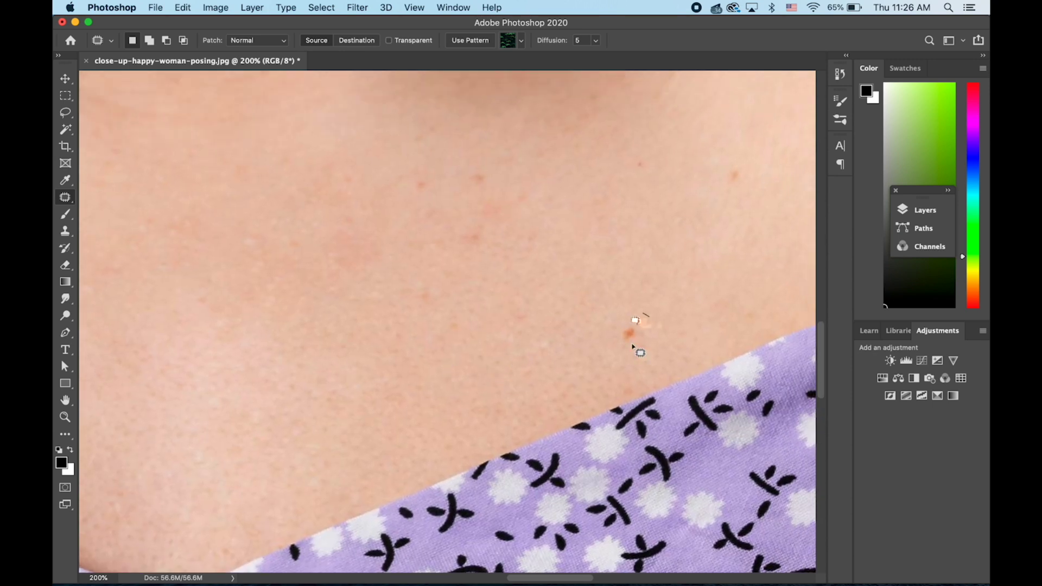
{"action": "mouse_move", "coordinate": [632, 345]}
{"action": "left_mouse_down"}
{"action": "mouse_move", "coordinate": [646, 326]}
{"action": "mouse_move", "coordinate": [598, 252]}
{"action": "mouse_move", "coordinate": [574, 376]}
{"action": "mouse_move", "coordinate": [526, 360]}
{"action": "left_mouse_up"}
{"action": "key", "text": "super+d"}
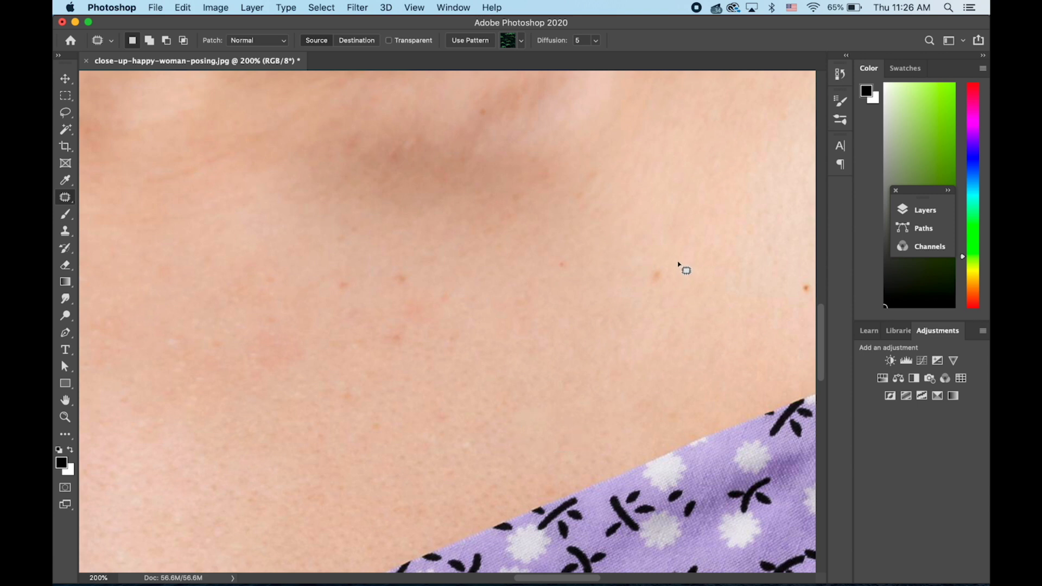
{"action": "mouse_move", "coordinate": [679, 263]}
{"action": "left_mouse_down"}
{"action": "mouse_move", "coordinate": [644, 328]}
{"action": "mouse_move", "coordinate": [562, 377]}
{"action": "left_mouse_up"}
{"action": "key", "text": "super+d"}
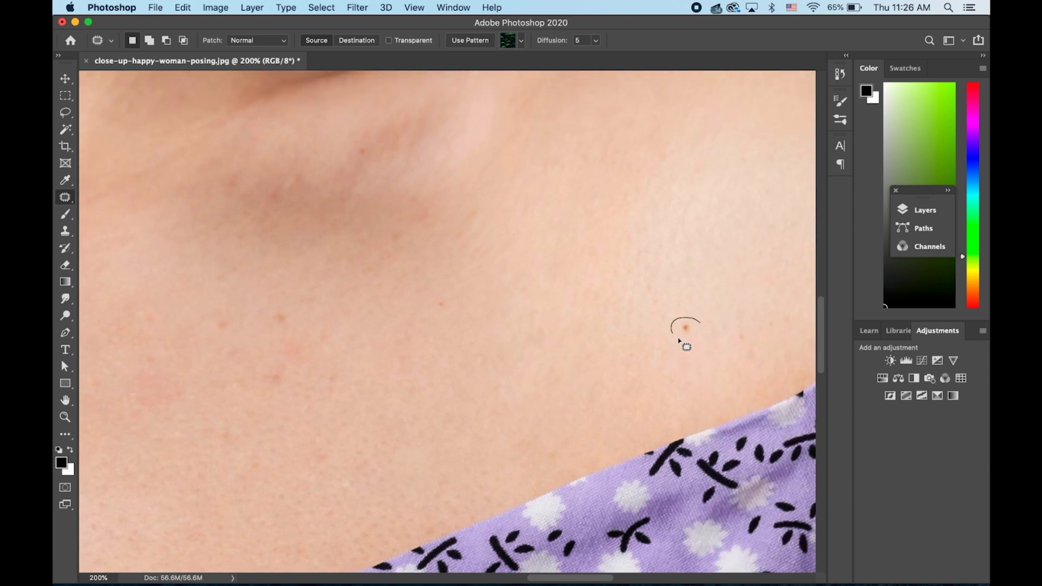
Step: Patch the spots near the collarbone and fit the whole portrait on screen
{"action": "mouse_move", "coordinate": [685, 346]}
{"action": "left_mouse_down"}
{"action": "mouse_move", "coordinate": [707, 330]}
{"action": "mouse_move", "coordinate": [718, 281]}
{"action": "mouse_move", "coordinate": [597, 301]}
{"action": "mouse_move", "coordinate": [787, 355]}
{"action": "left_mouse_up"}
{"action": "mouse_move", "coordinate": [641, 322]}
{"action": "left_mouse_down"}
{"action": "mouse_move", "coordinate": [622, 309]}
{"action": "mouse_move", "coordinate": [567, 409]}
{"action": "left_mouse_up"}
{"action": "scroll", "coordinate": [558, 344], "scroll_direction": "up", "scroll_amount": 5}
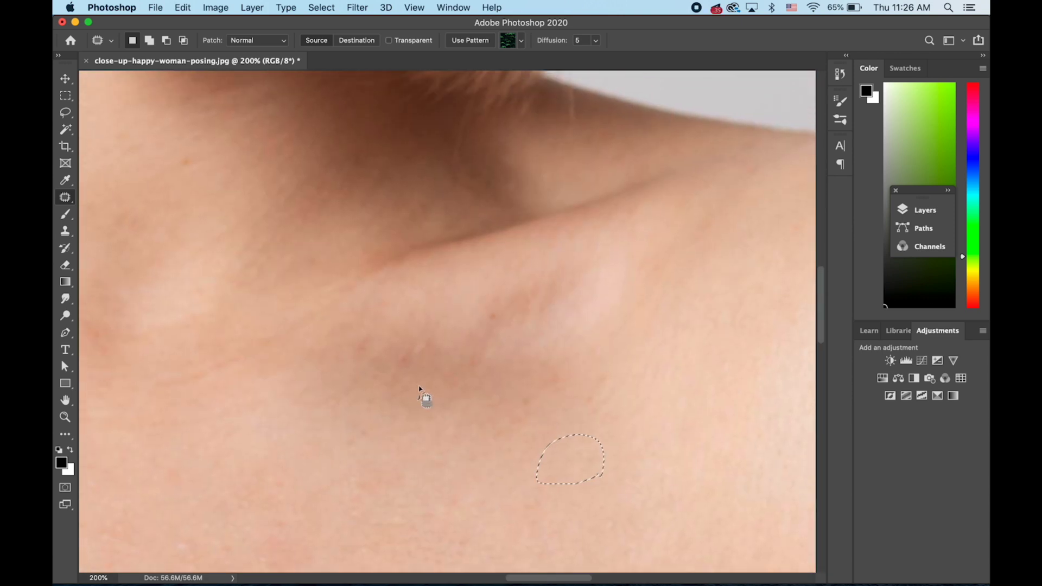
{"action": "mouse_move", "coordinate": [418, 380]}
{"action": "left_mouse_down"}
{"action": "mouse_move", "coordinate": [510, 312]}
{"action": "mouse_move", "coordinate": [495, 340]}
{"action": "left_mouse_up"}
{"action": "key", "text": "super+0"}
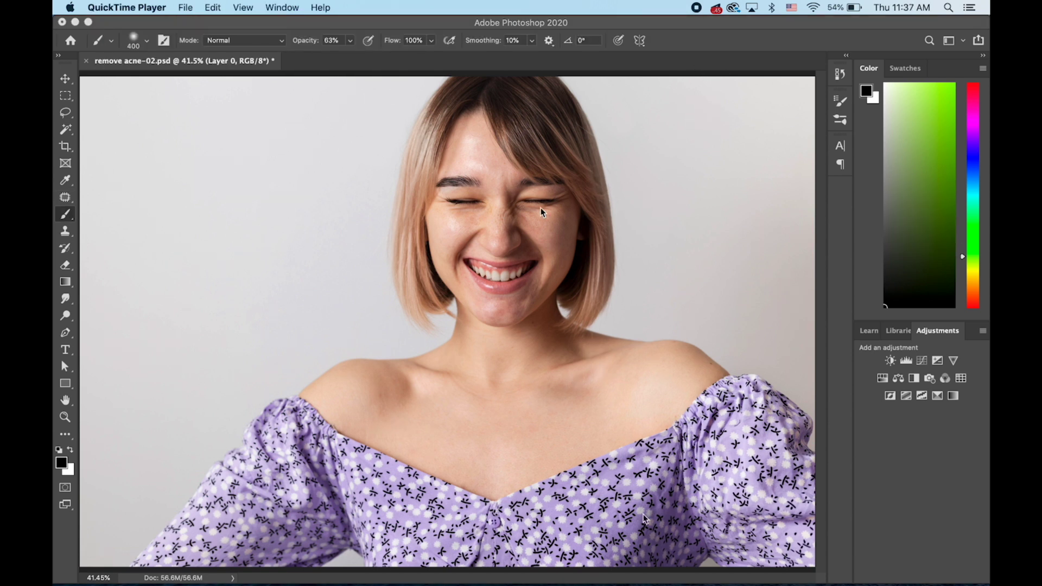
Step: Duplicate Layer 0, invert the copy, and set its blend mode to Vivid Light
{"action": "key", "text": "F7"}
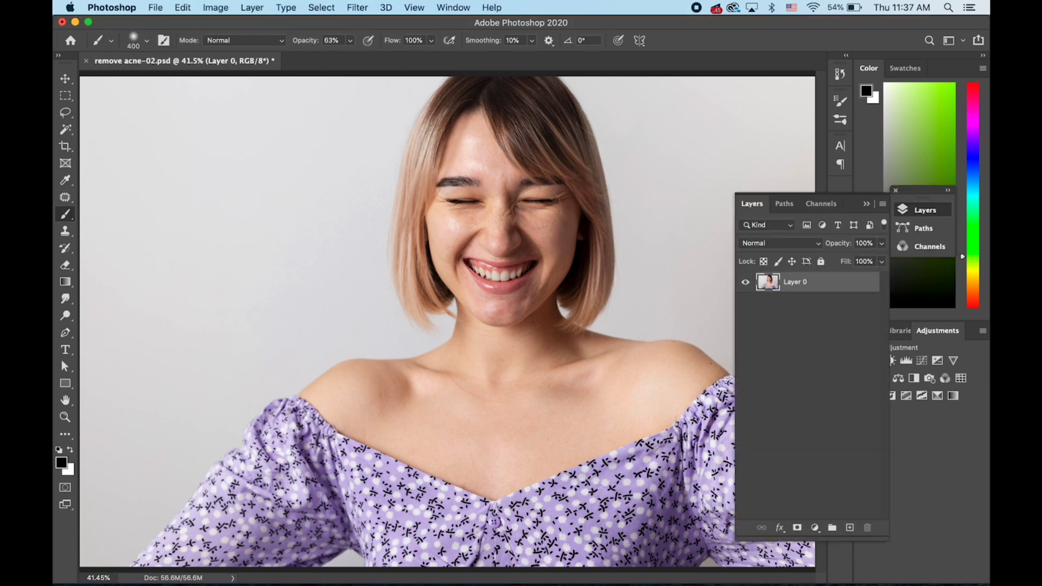
{"action": "left_click_drag", "start_coordinate": [824, 292], "coordinate": [850, 526]}
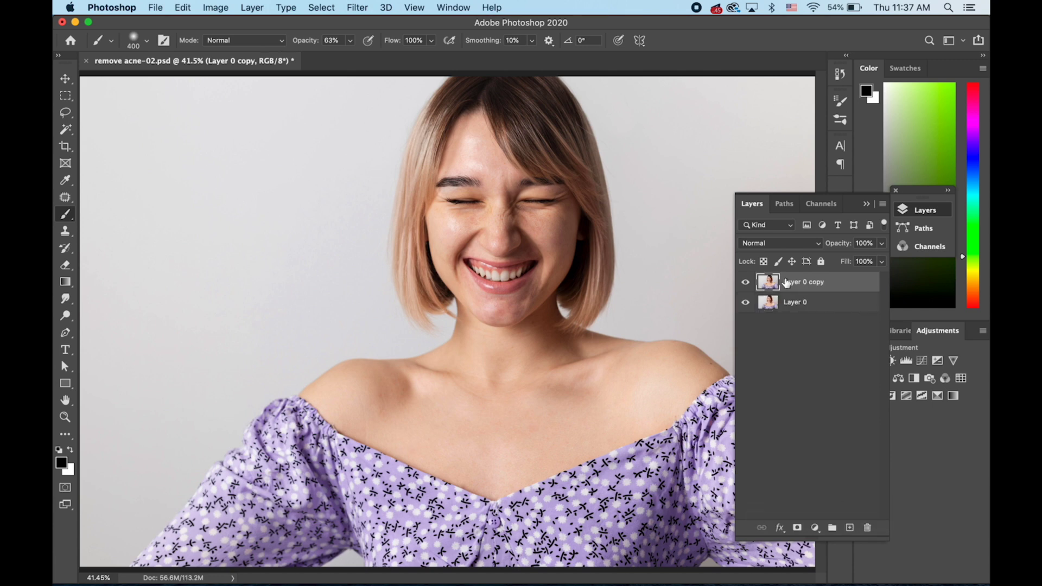
{"action": "key", "text": "ctrl+i"}
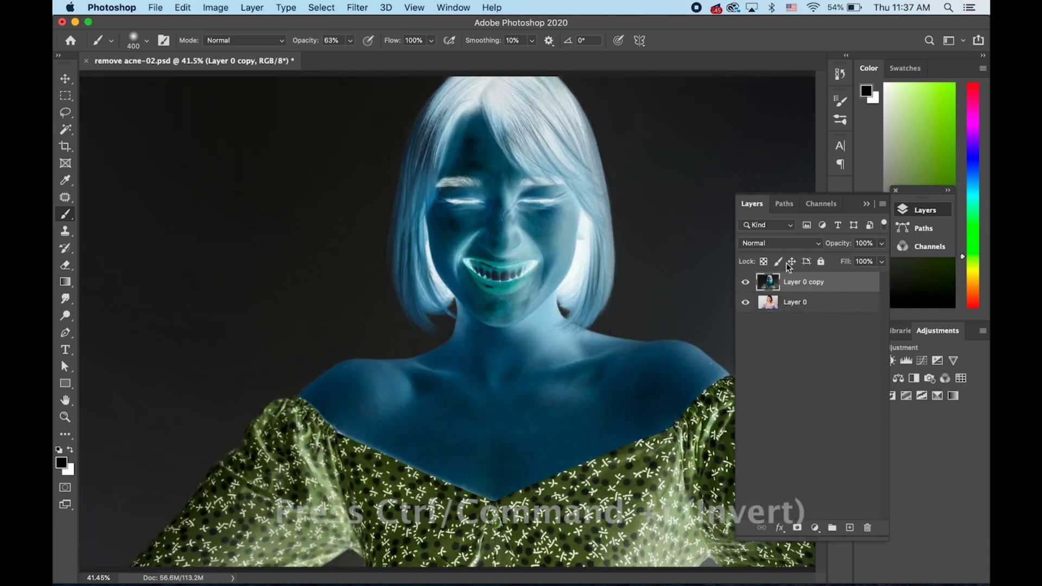
{"action": "left_click", "coordinate": [789, 248]}
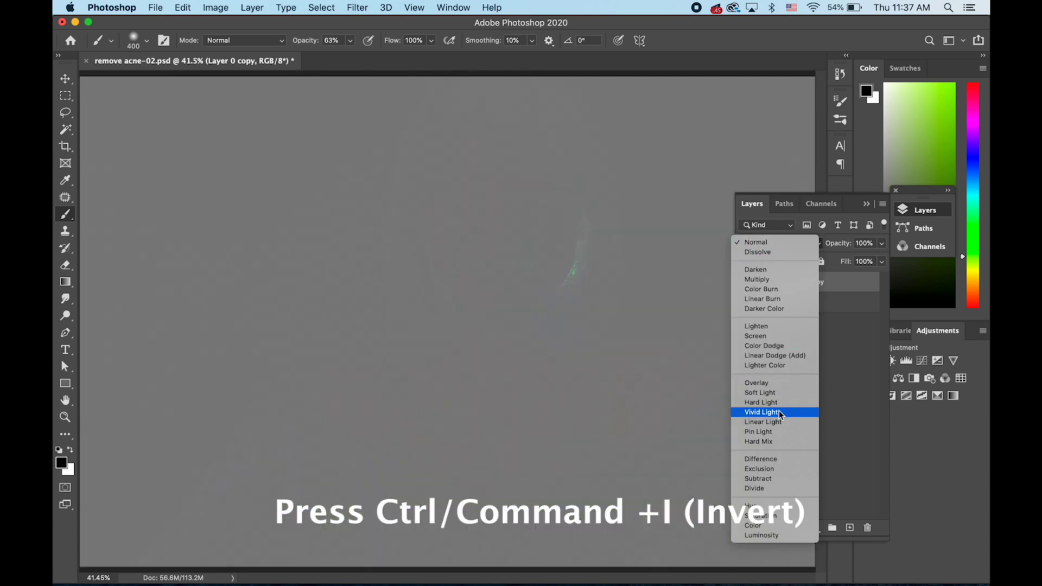
{"action": "left_click", "coordinate": [776, 412]}
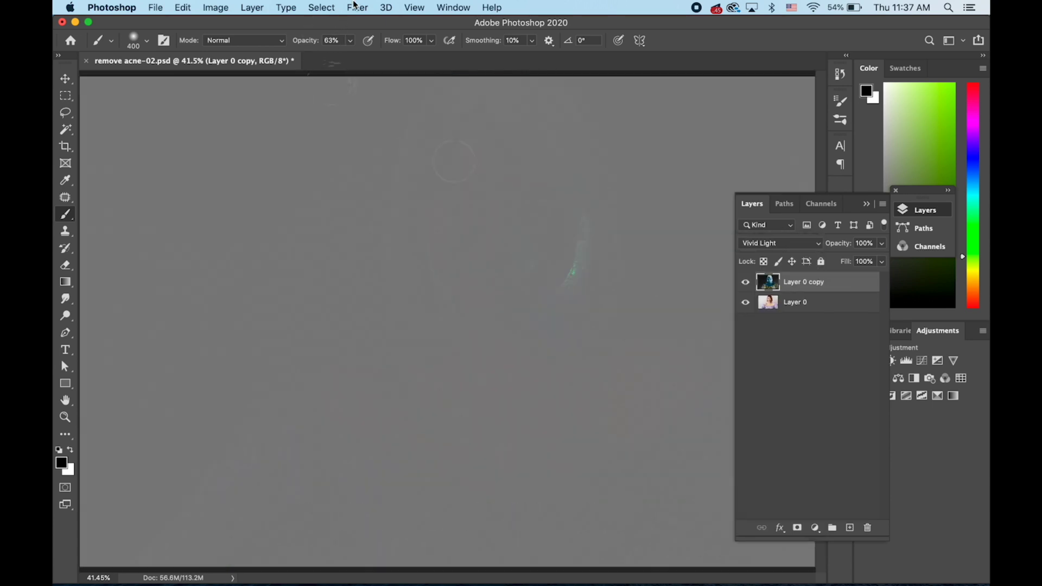
{"action": "left_click", "coordinate": [353, 8]}
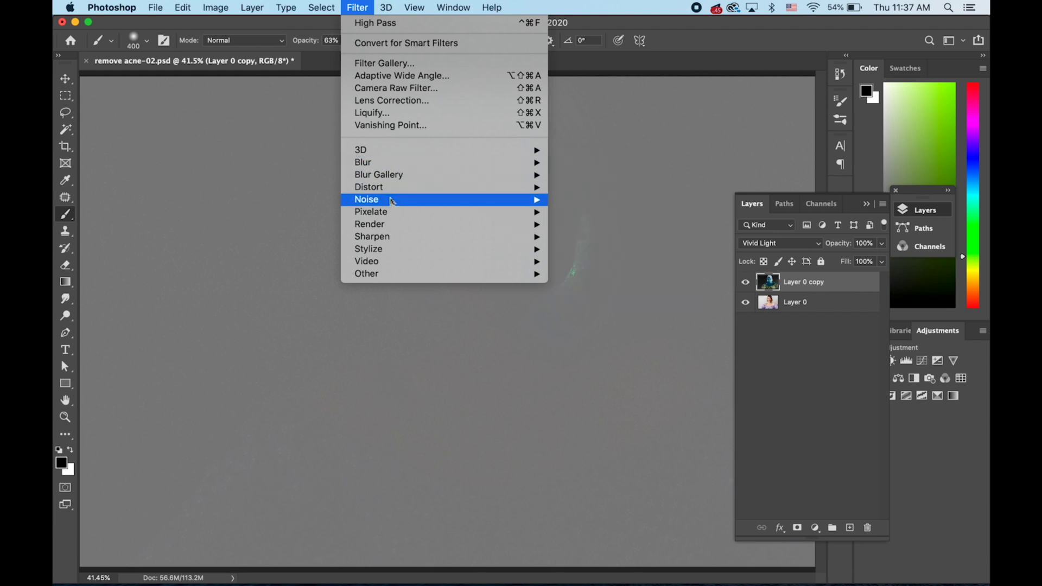
{"action": "mouse_move", "coordinate": [407, 273]}
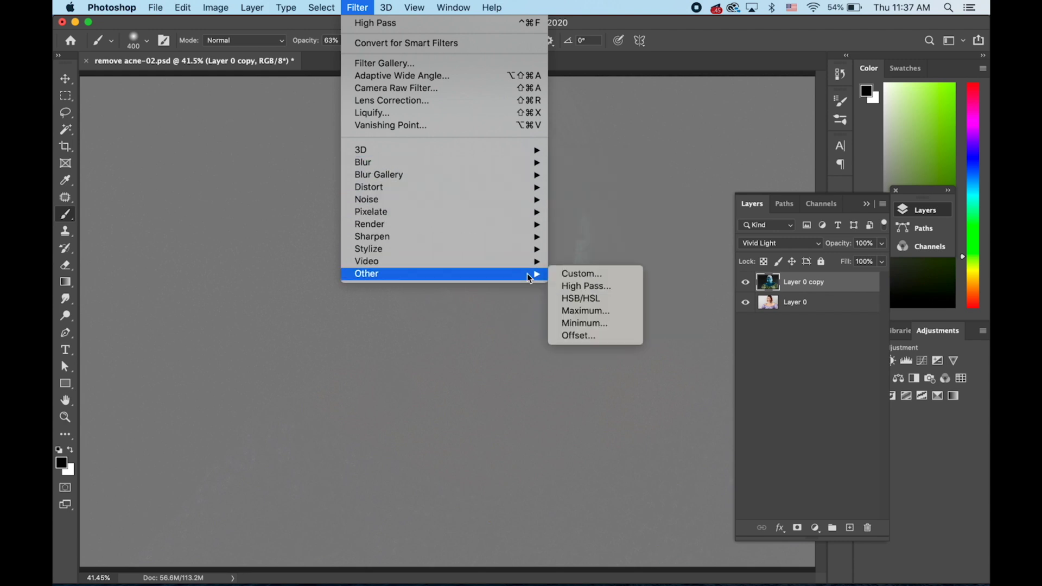
Step: Apply a High Pass filter with 16.2-pixel radius to Layer 0 copy
{"action": "left_click", "coordinate": [571, 286]}
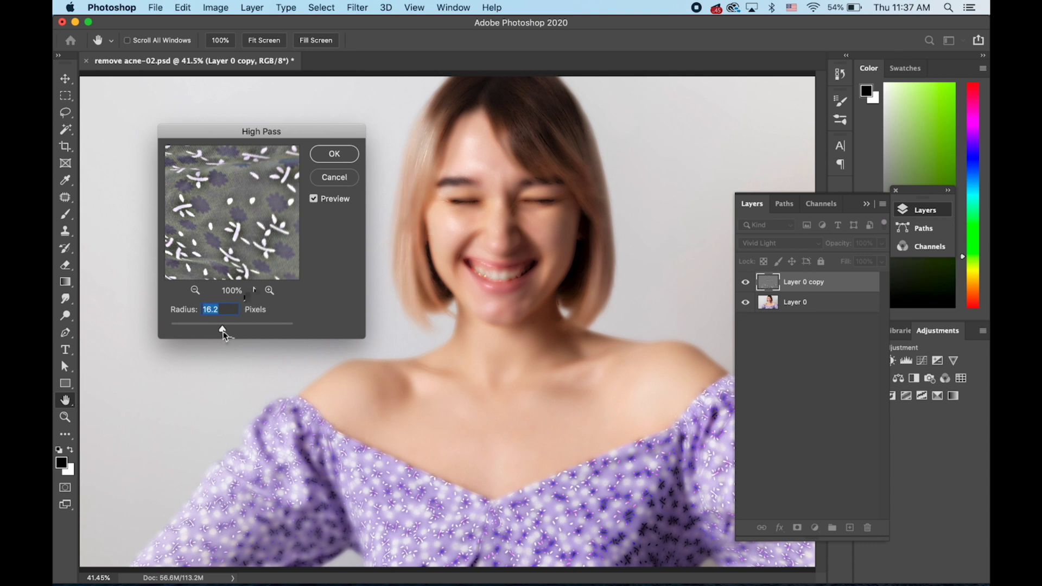
{"action": "left_click", "coordinate": [332, 155]}
{"action": "key", "text": "b"}
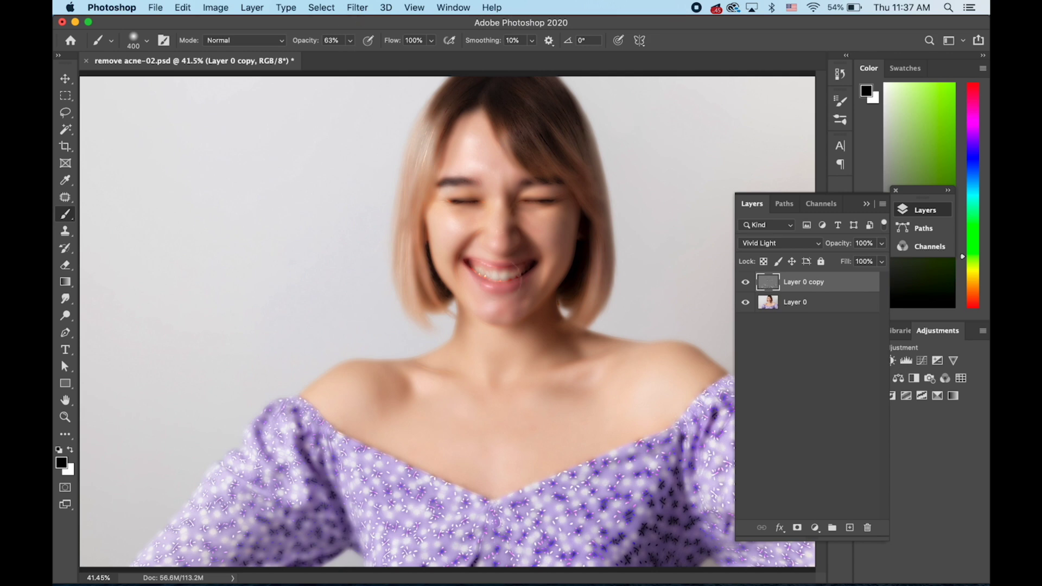
{"action": "left_click", "coordinate": [357, 8]}
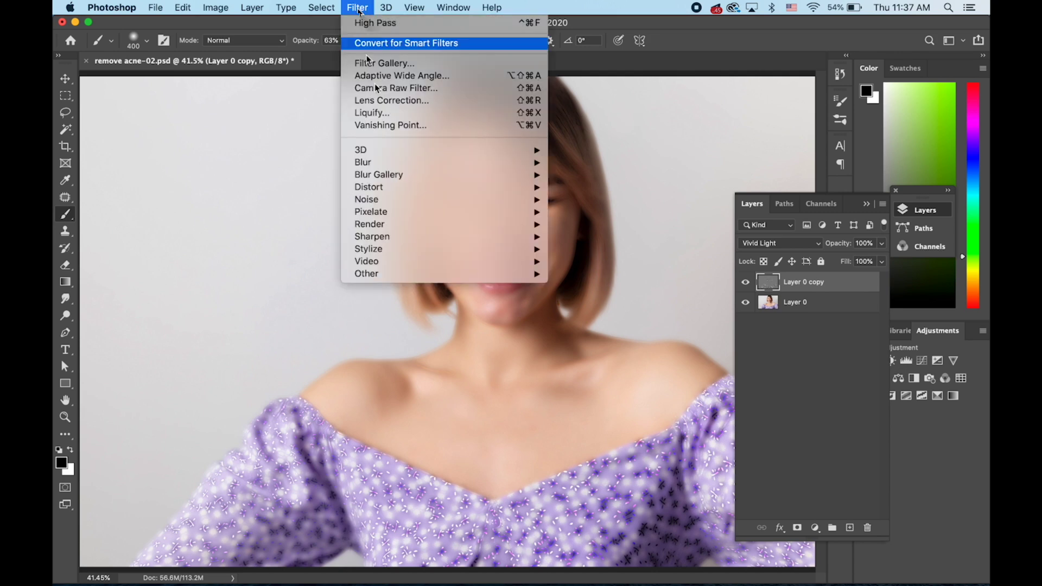
{"action": "mouse_move", "coordinate": [440, 161]}
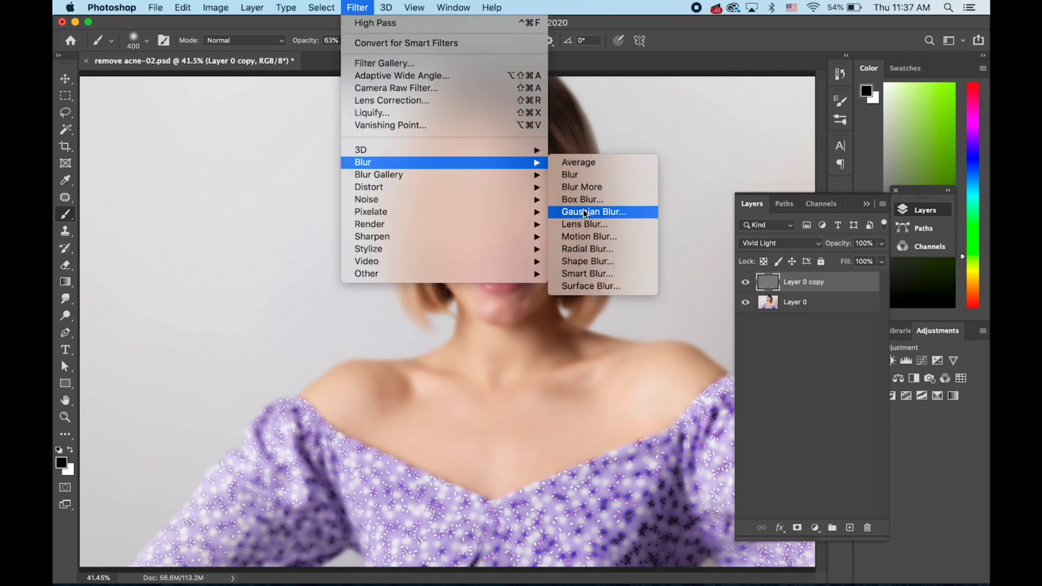
Step: Apply a 4.5-pixel Gaussian Blur to Layer 0 copy and hide it with a black mask
{"action": "left_click", "coordinate": [585, 212]}
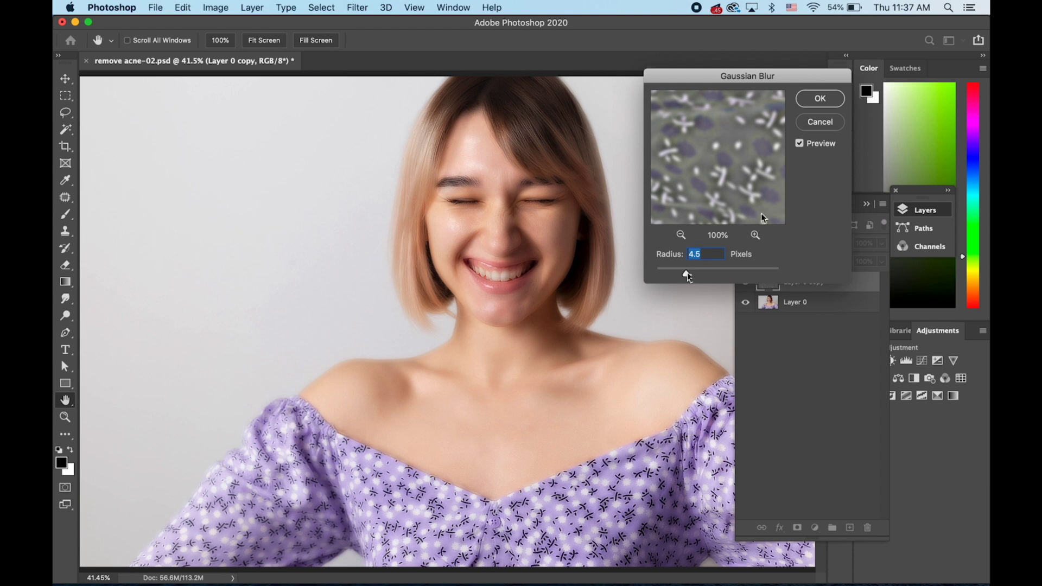
{"action": "left_click", "coordinate": [819, 98]}
{"action": "key", "text": "b"}
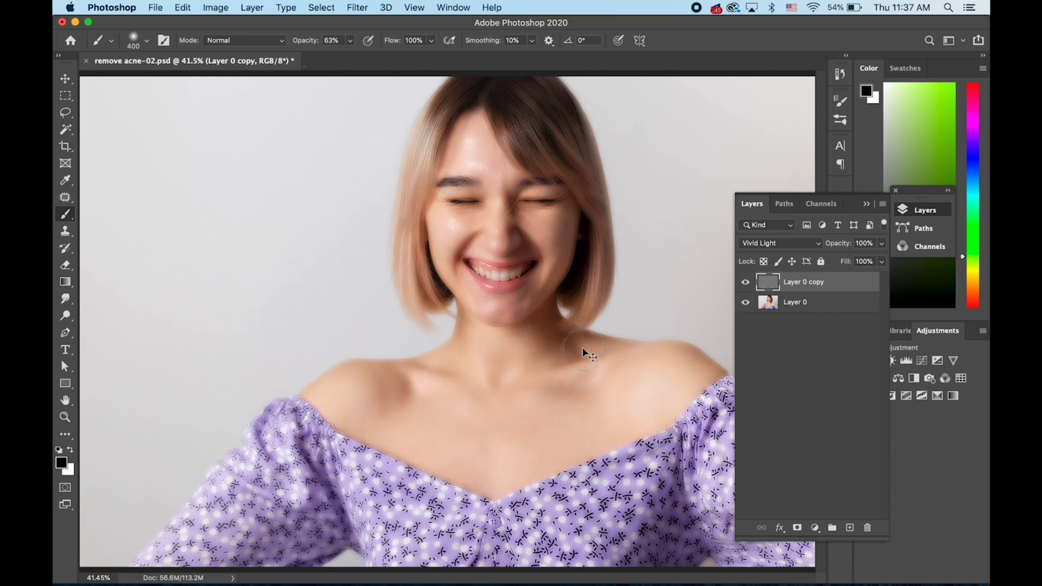
{"action": "key", "text": "ctrl+i"}
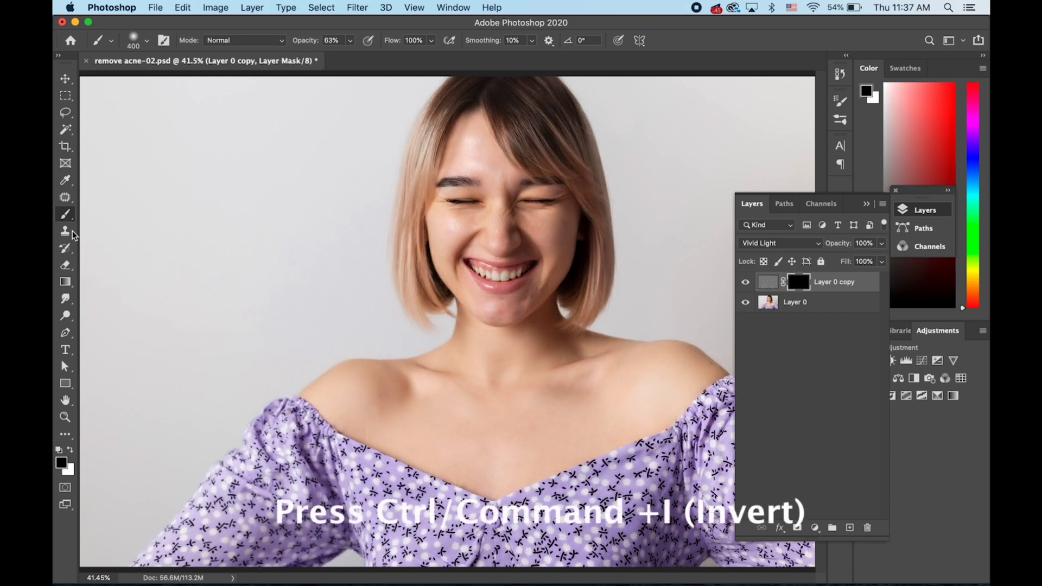
Step: Paint white on the mask to reveal smoothing over the cheeks, chin and forehead
{"action": "key", "text": "ctrl+plus"}
{"action": "key", "text": "ctrl+plus"}
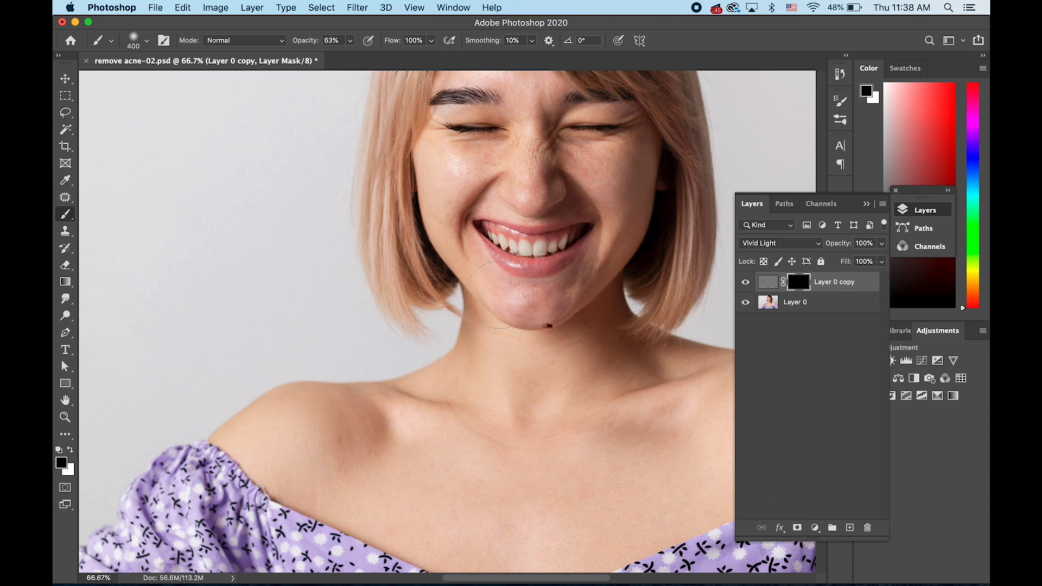
{"action": "key", "text": "x"}
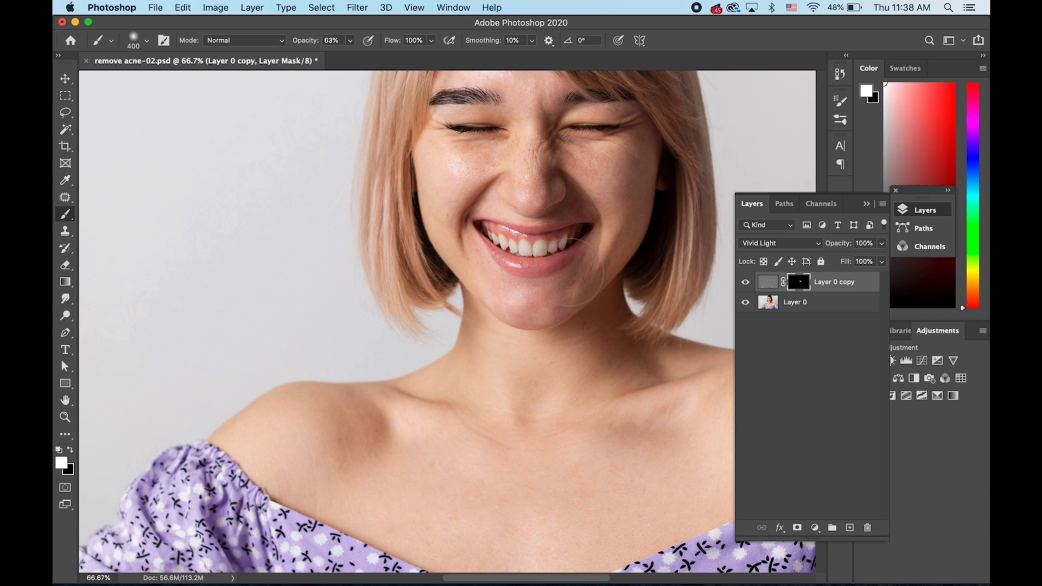
{"action": "mouse_move", "coordinate": [581, 244]}
{"action": "left_mouse_down"}
{"action": "mouse_move", "coordinate": [554, 297]}
{"action": "mouse_move", "coordinate": [466, 225]}
{"action": "left_mouse_up"}
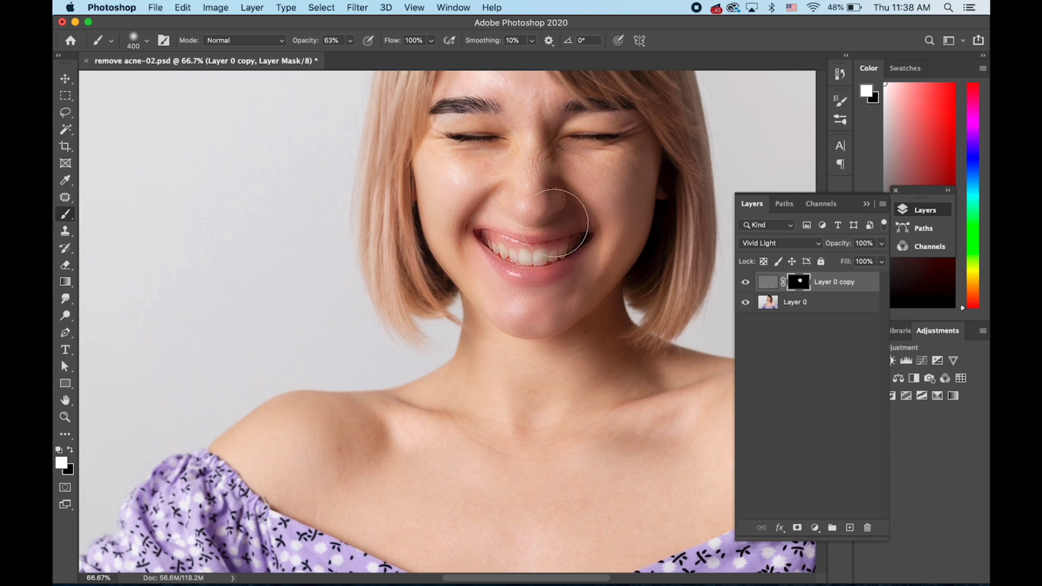
{"action": "scroll", "coordinate": [542, 228], "scroll_direction": "up", "scroll_amount": 3}
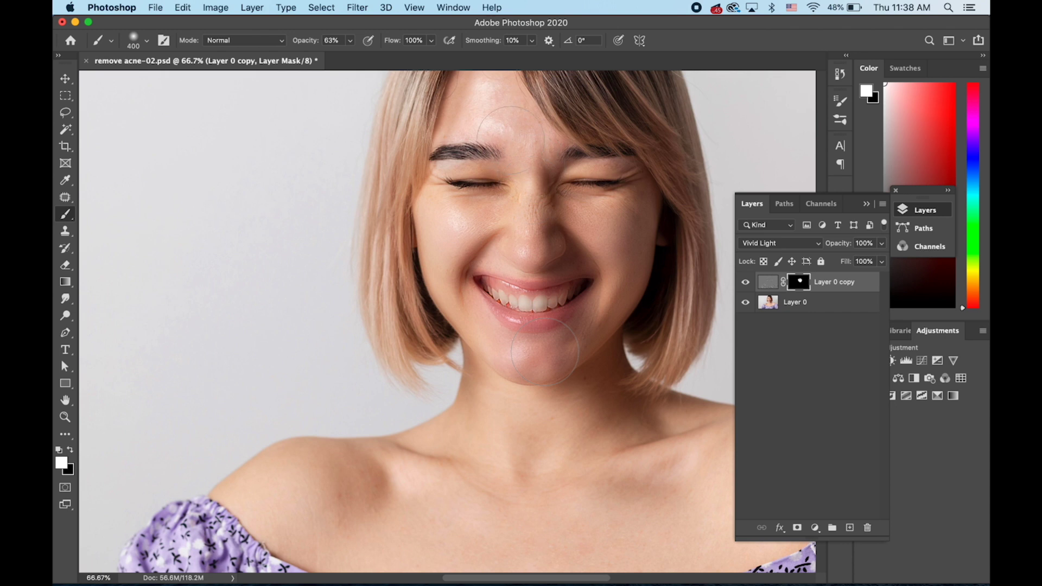
{"action": "mouse_move", "coordinate": [504, 106]}
{"action": "left_mouse_down"}
{"action": "mouse_move", "coordinate": [504, 149]}
{"action": "mouse_move", "coordinate": [589, 320]}
{"action": "left_mouse_up"}
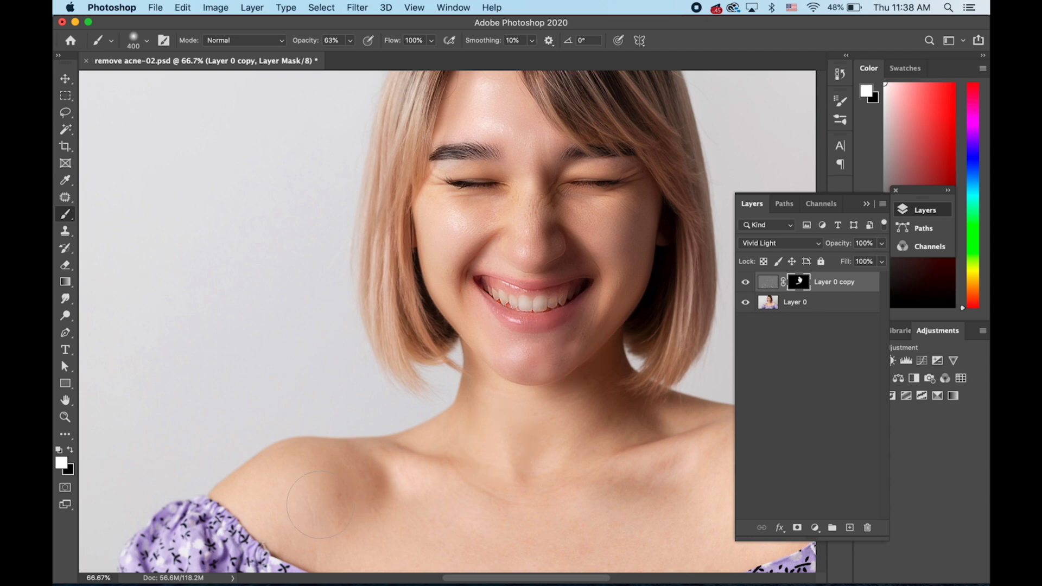
{"action": "key", "text": "super+minus"}
{"action": "left_click_drag", "start_coordinate": [454, 488], "coordinate": [449, 417]}
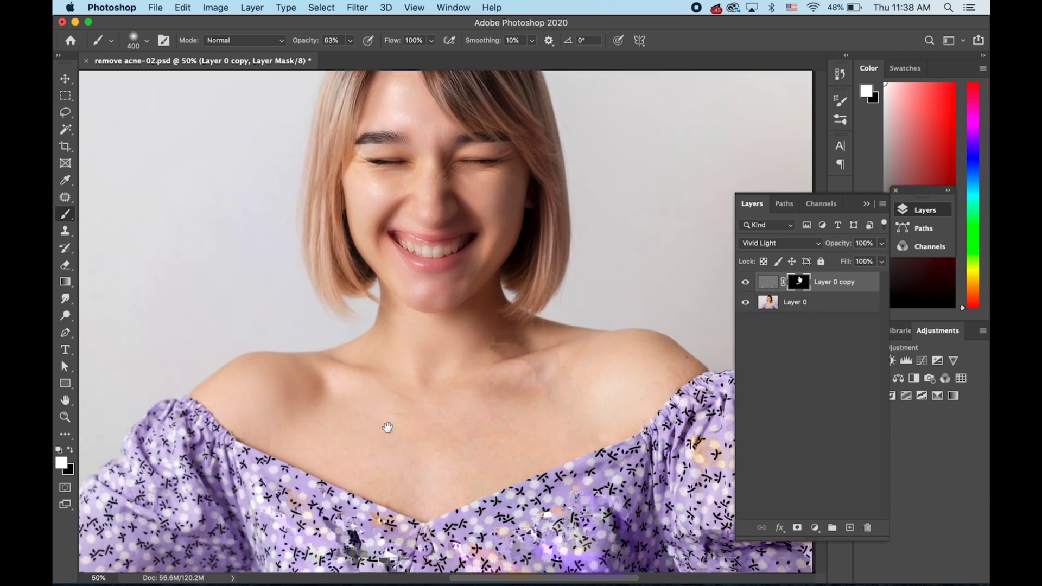